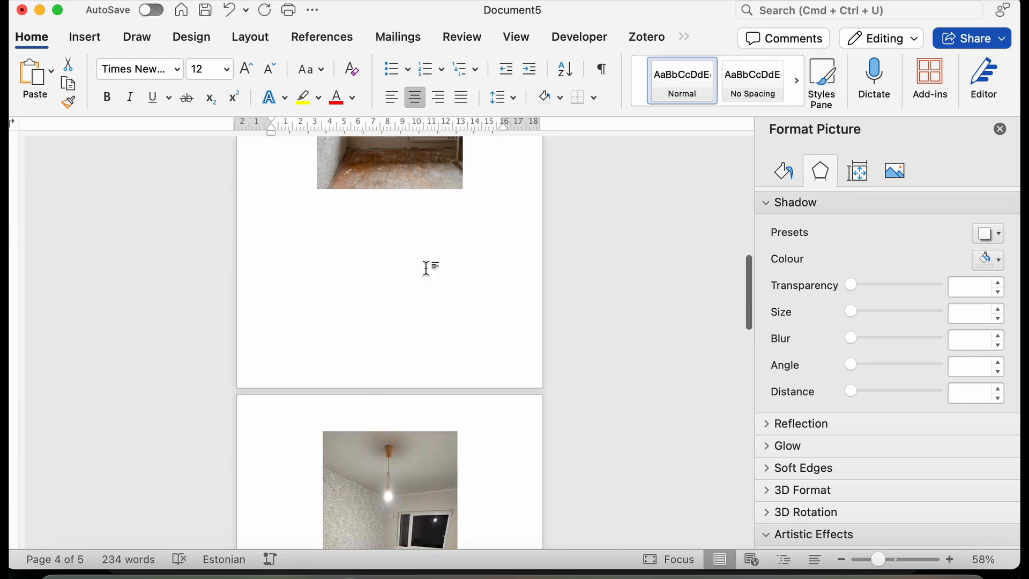
# Caption the hallway picture "Joonis 4. Esiku seinad. (Autori foto)" on the line below it.
pyautogui.press('Return')
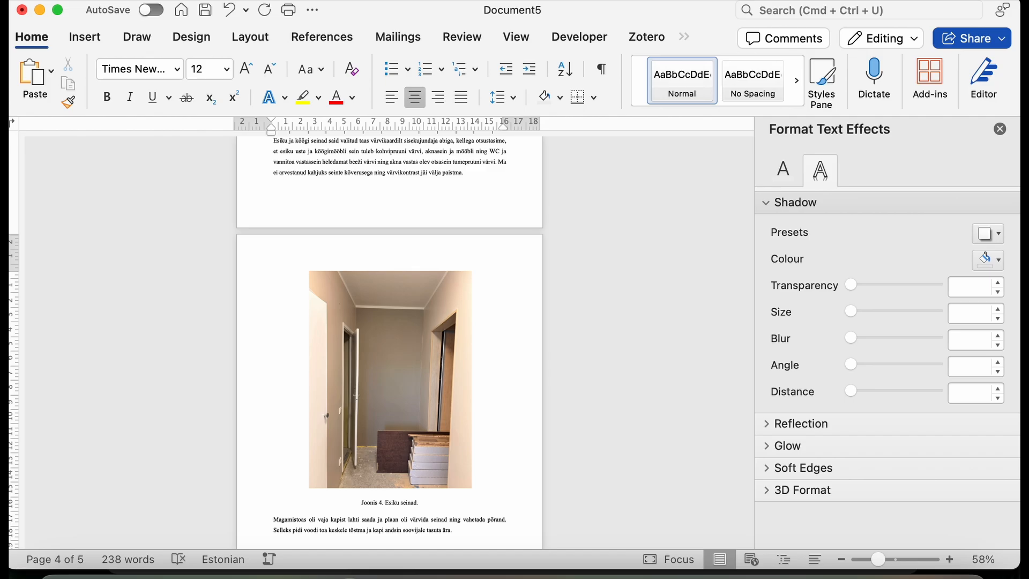
pyautogui.write('oto')
pyautogui.scroll(5, 368, 493)
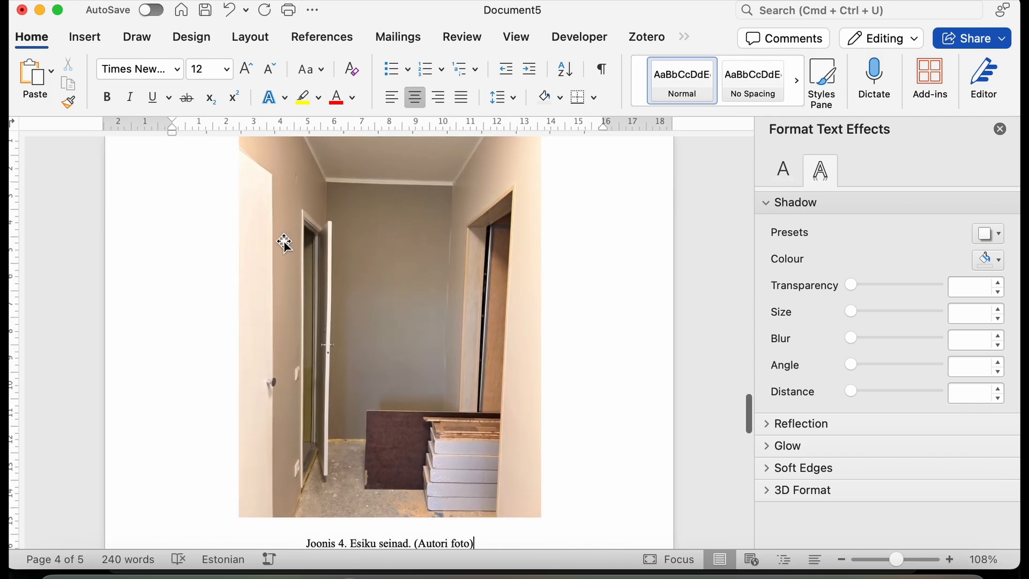
pyautogui.scroll(-4, 406, 452)
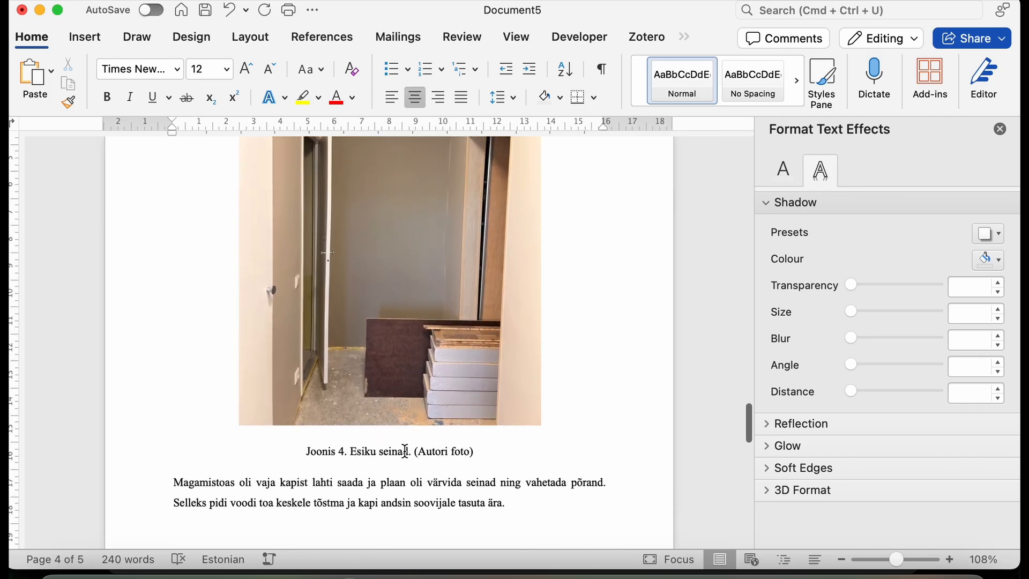
# Make the "Joonis 4." label bold and left-align the hallway picture's caption.
pyautogui.moveTo(347, 451); pyautogui.dragTo(307, 451)
pyautogui.scroll(-3, 325, 376)
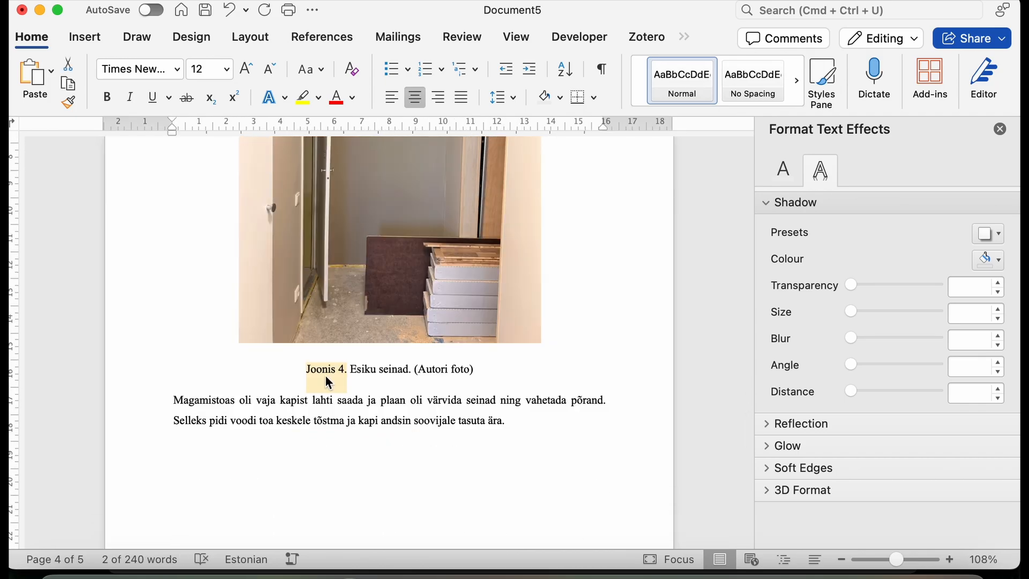
pyautogui.press('super+b')
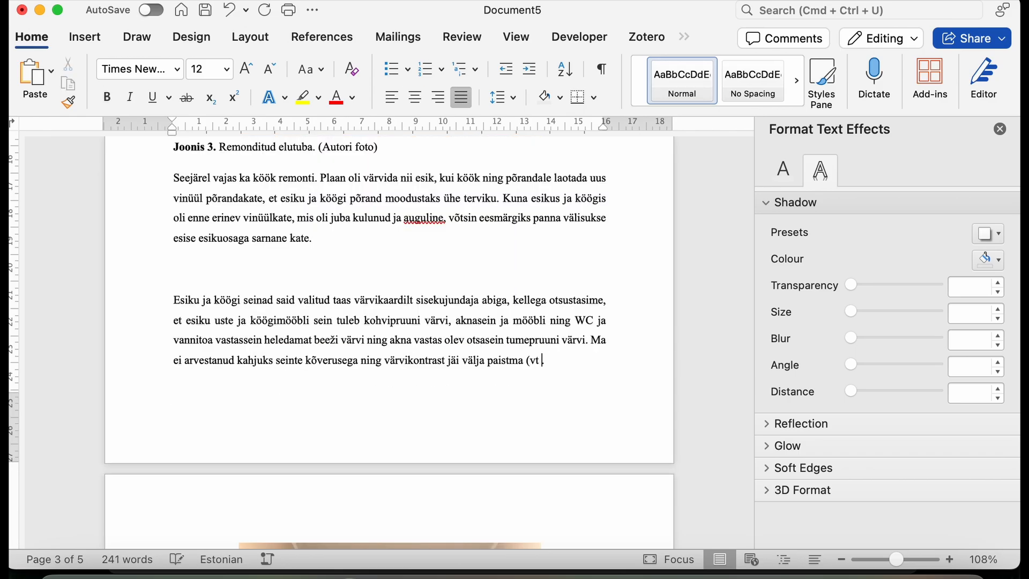
# Add the figure reference "(vt joonis 4)" at the end of the paragraph about the hallway and kitchen walls.
pyautogui.write('4')
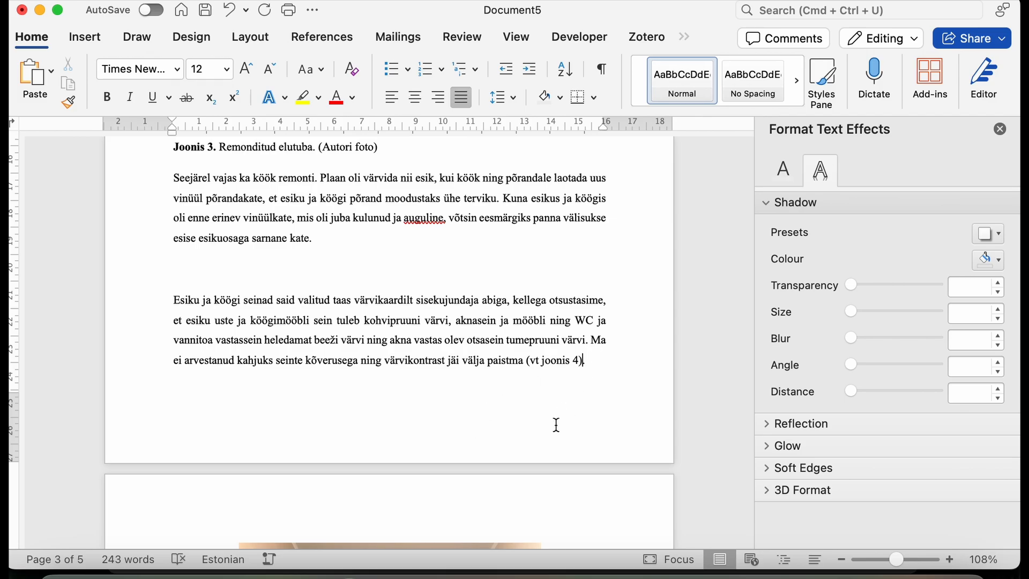
pyautogui.scroll(-15, 557, 425)
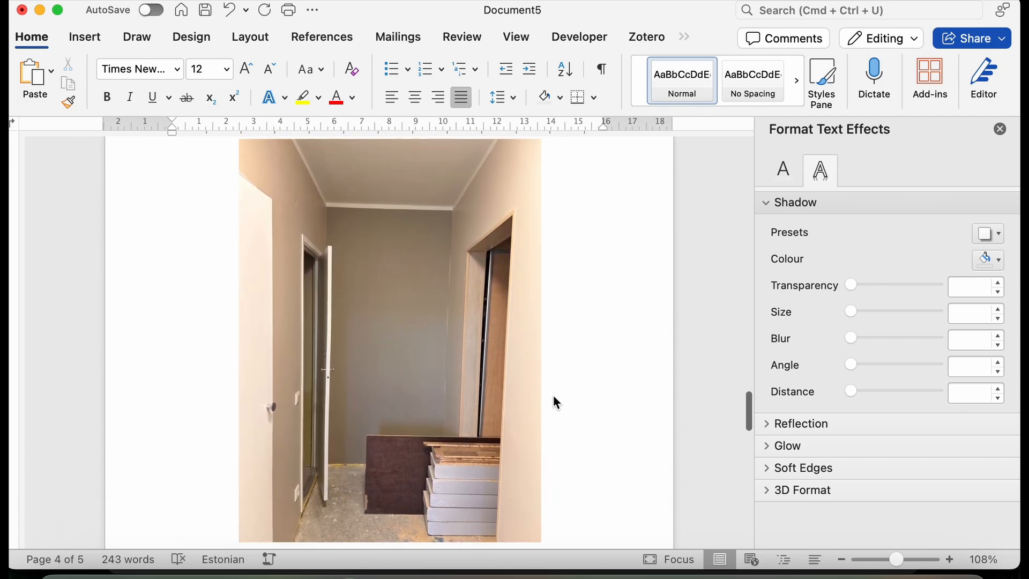
pyautogui.scroll(1, 376, 318)
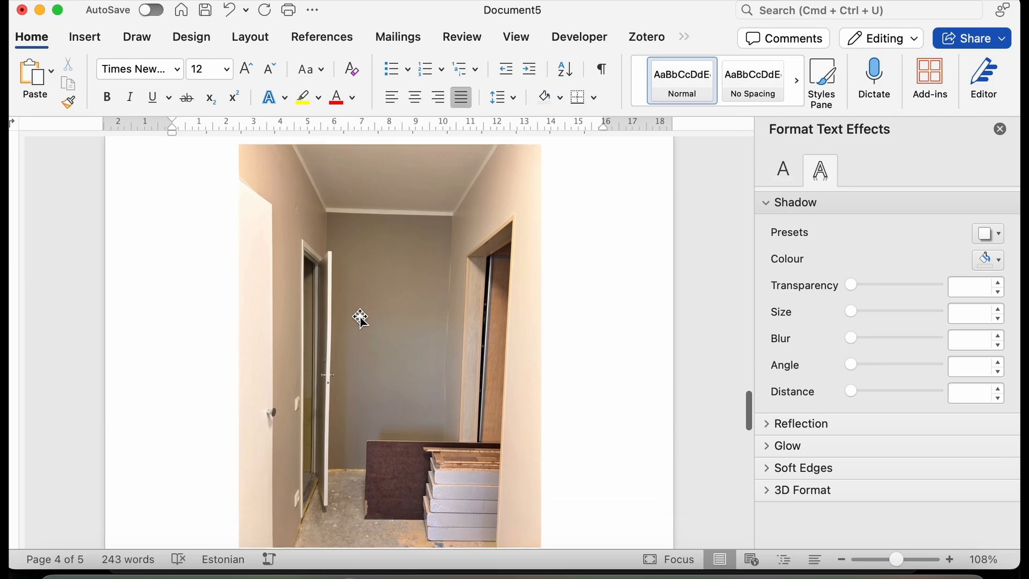
# Give the hallway picture a black outline.
pyautogui.click(395, 339)
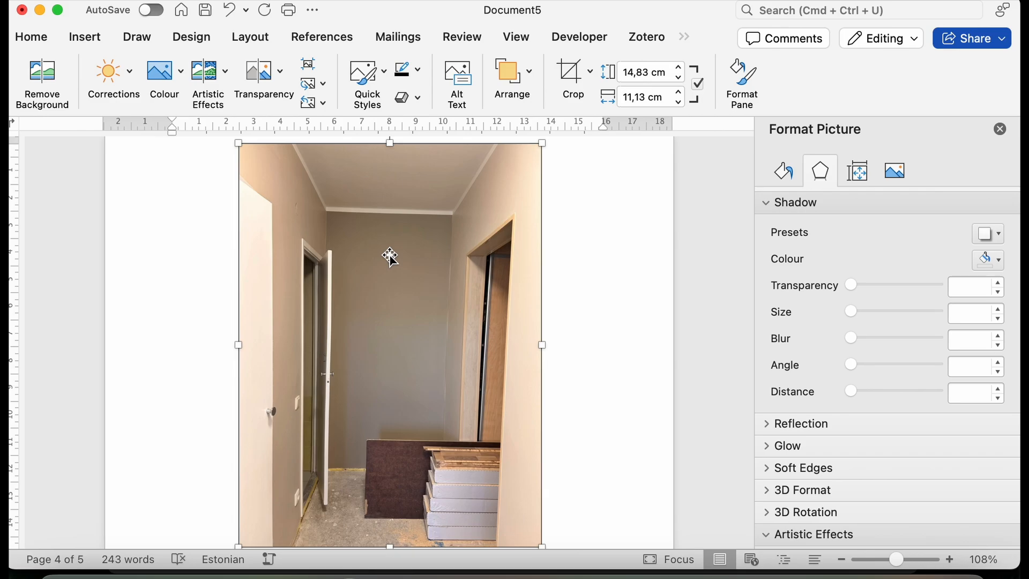
pyautogui.click(417, 69)
pyautogui.click(424, 167)
pyautogui.click(604, 253)
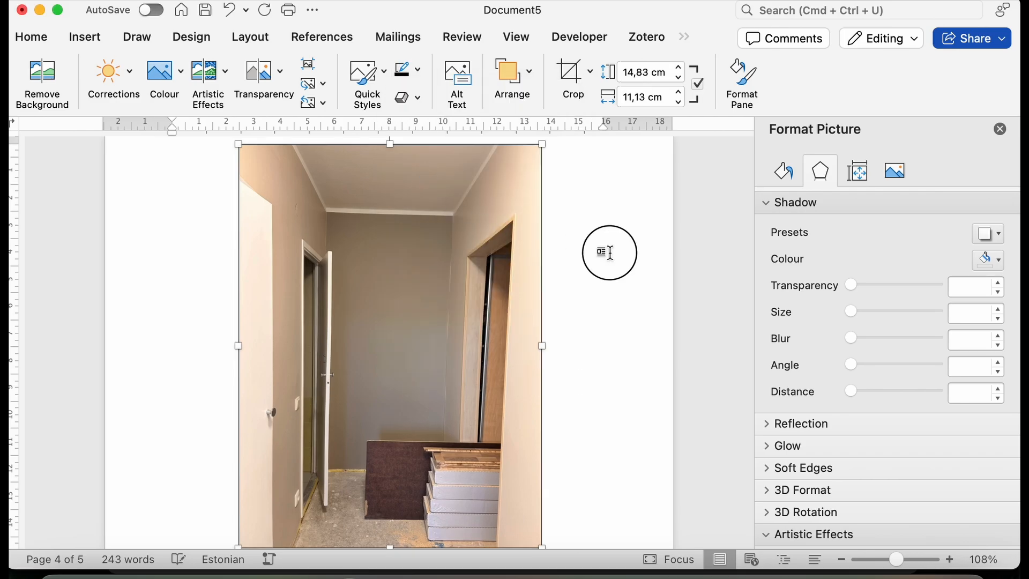
pyautogui.scroll(-2, 587, 286)
pyautogui.scroll(1, 584, 291)
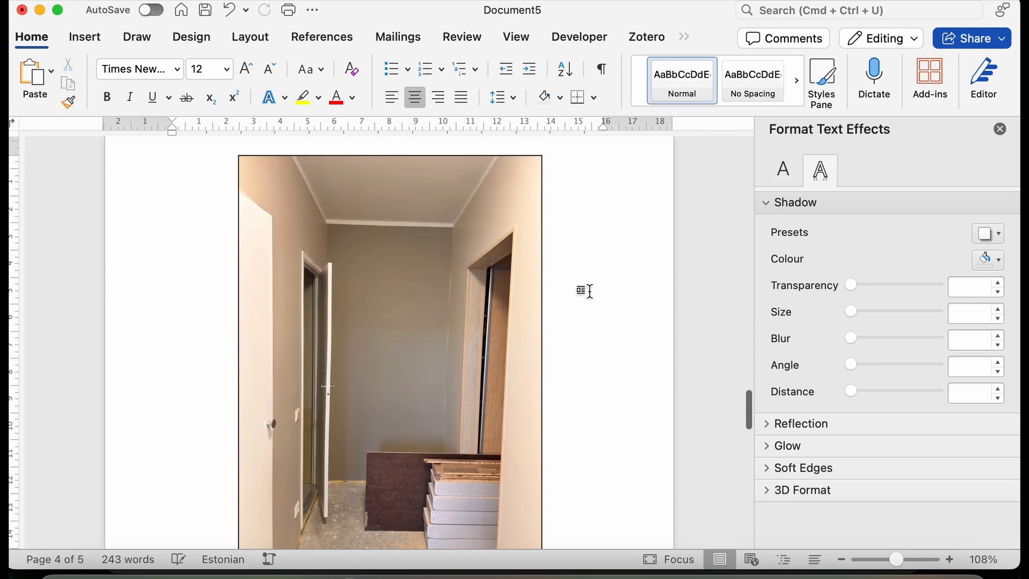
# Try a 4½ pt weight for the hallway picture's outline.
pyautogui.click(427, 276)
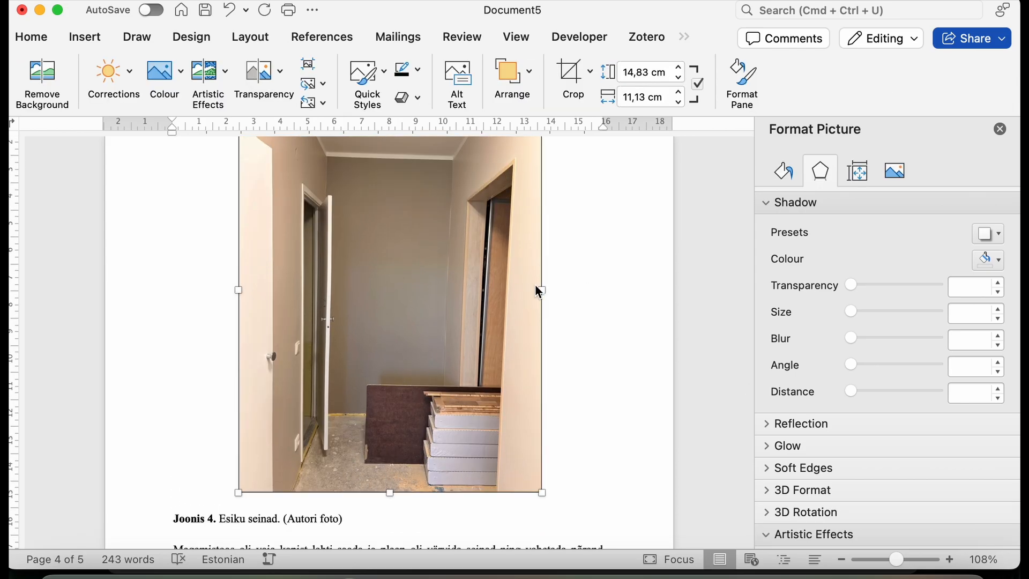
pyautogui.click(419, 70)
pyautogui.moveTo(465, 344)
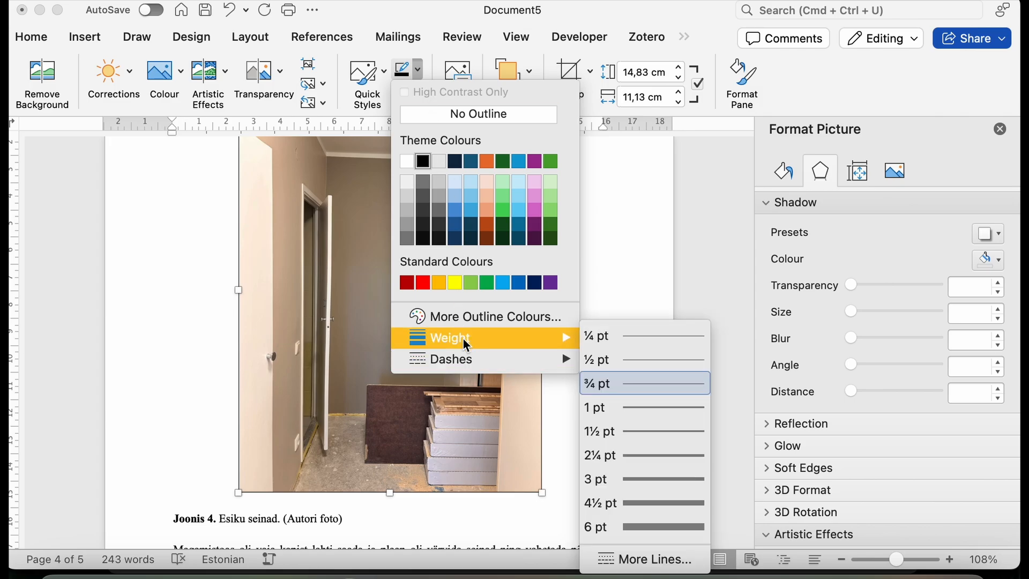
pyautogui.click(645, 507)
pyautogui.click(590, 417)
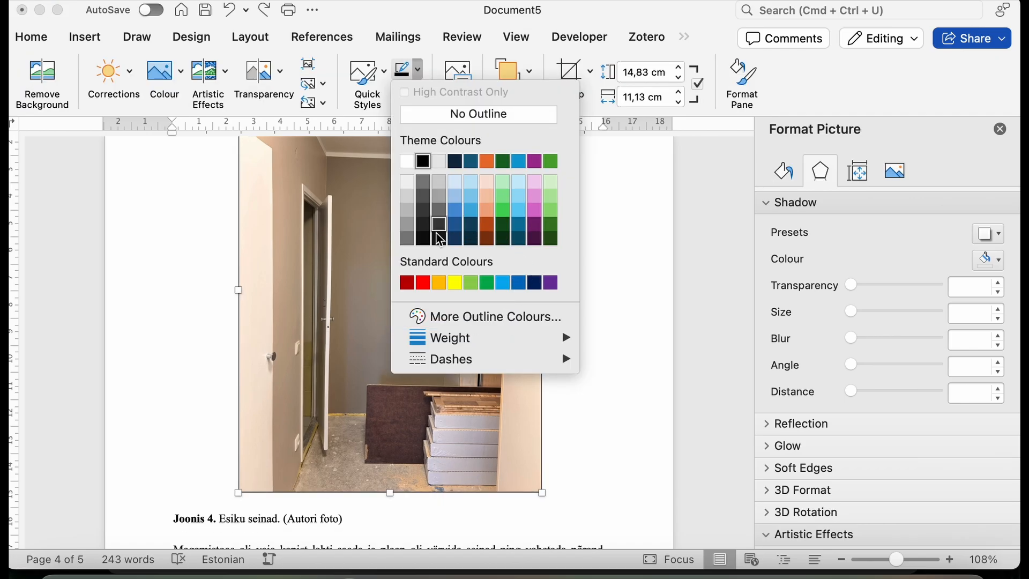
# Try the most wavy sketched style on the hallway picture's outline using the detailed line settings.
pyautogui.moveTo(466, 369)
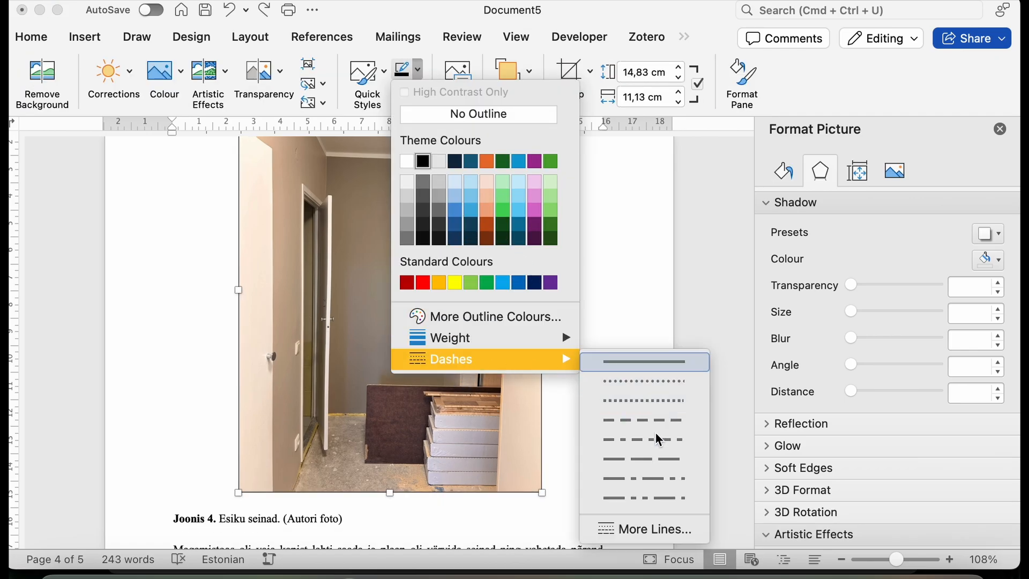
pyautogui.click(639, 530)
pyautogui.scroll(-4, 863, 379)
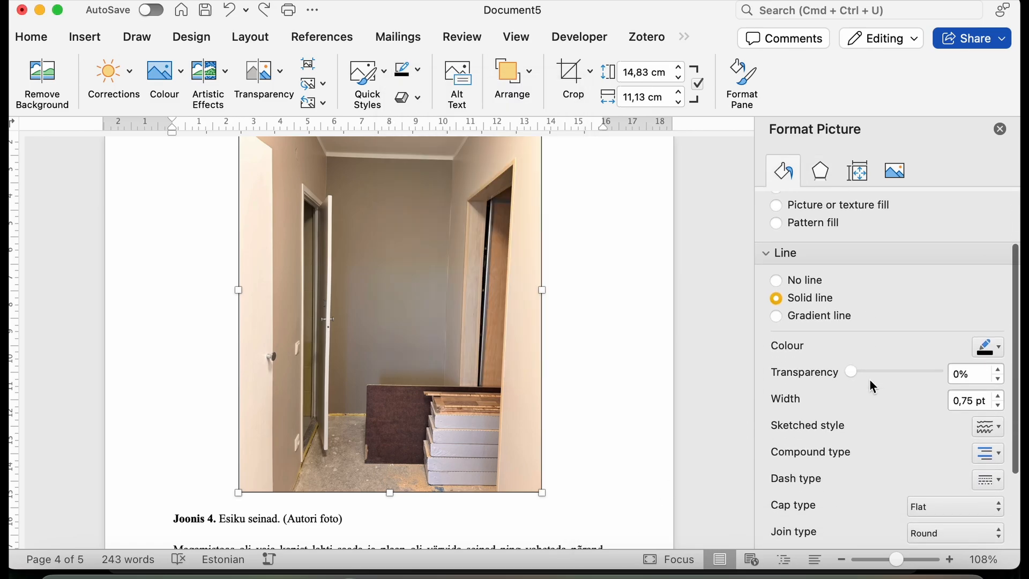
pyautogui.click(988, 406)
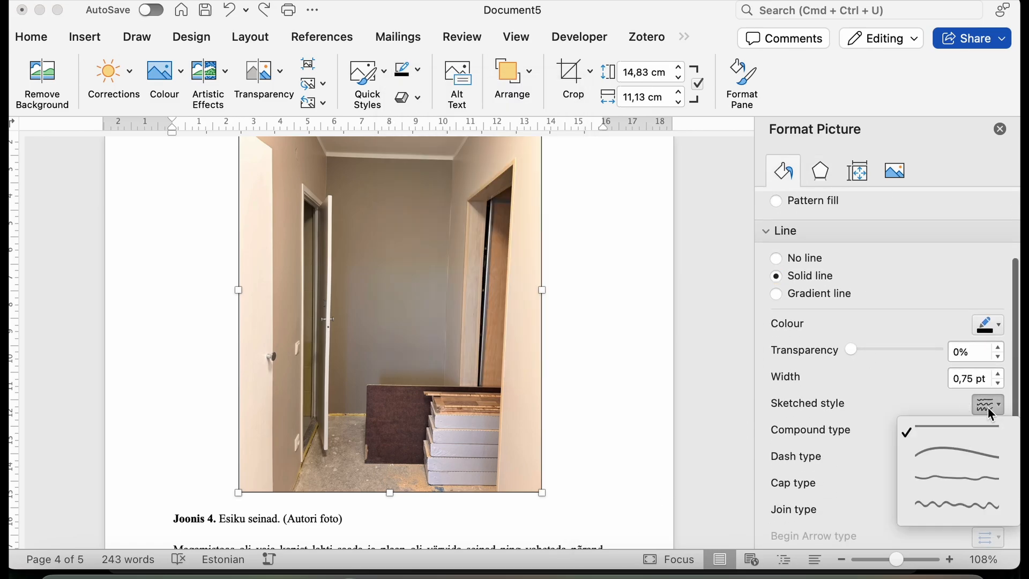
pyautogui.click(940, 508)
pyautogui.click(595, 416)
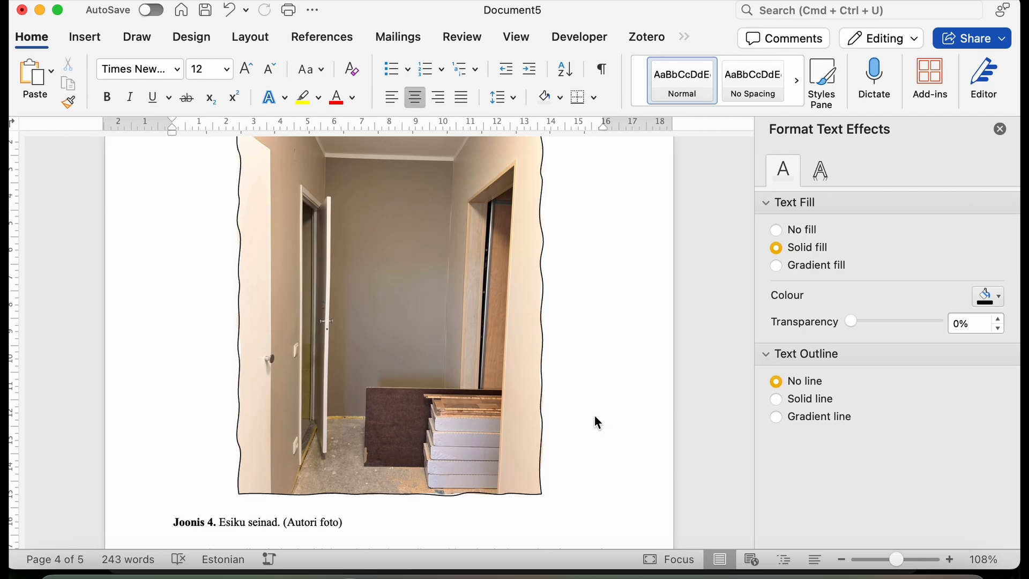
pyautogui.scroll(3, 592, 415)
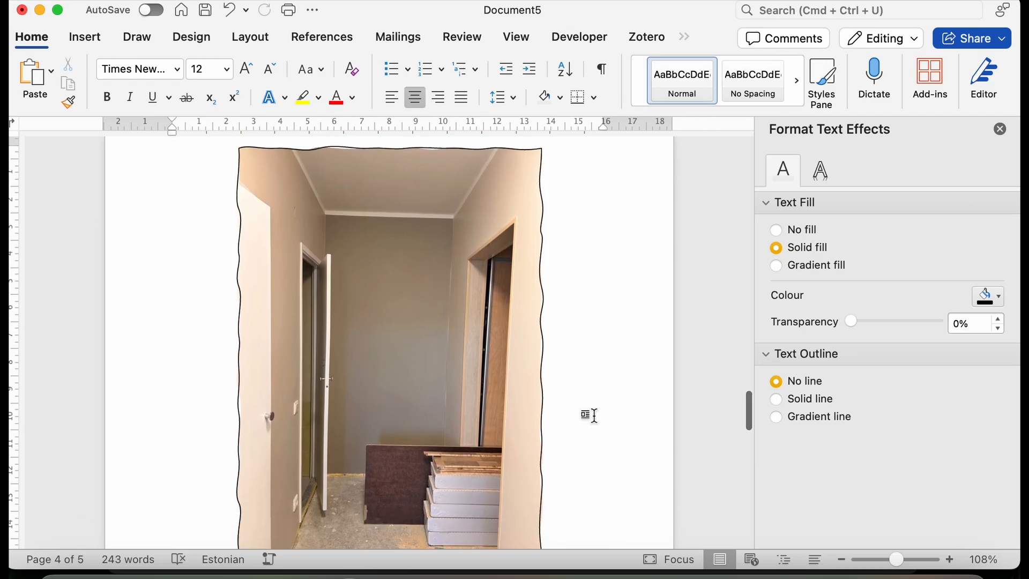
pyautogui.scroll(-2, 589, 416)
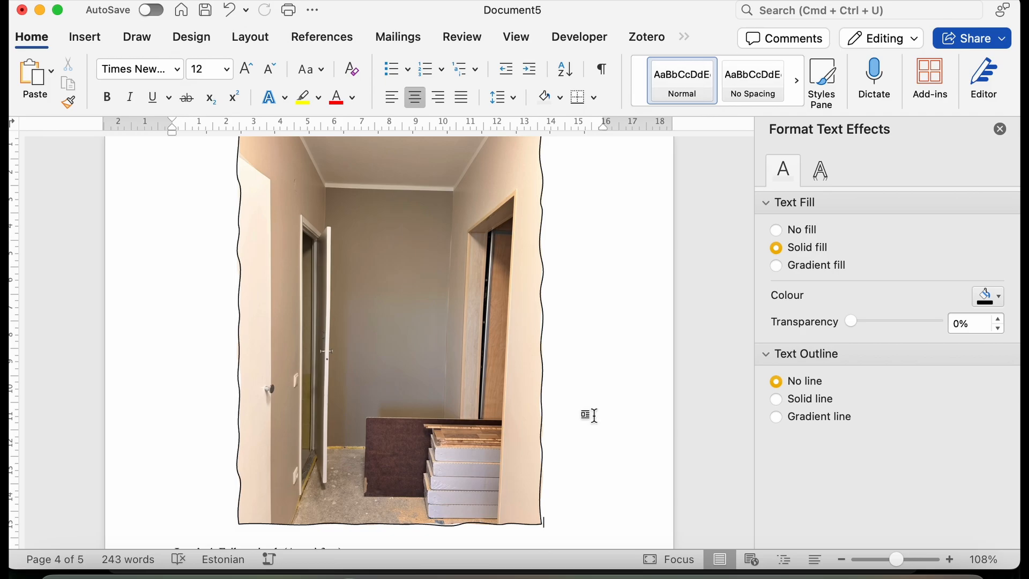
# Compare the hallway picture with and without the sketched outline, and leave the sketched style undone.
pyautogui.press('super+z')
pyautogui.scroll(2, 593, 386)
pyautogui.scroll(-2, 595, 385)
pyautogui.press('super+y')
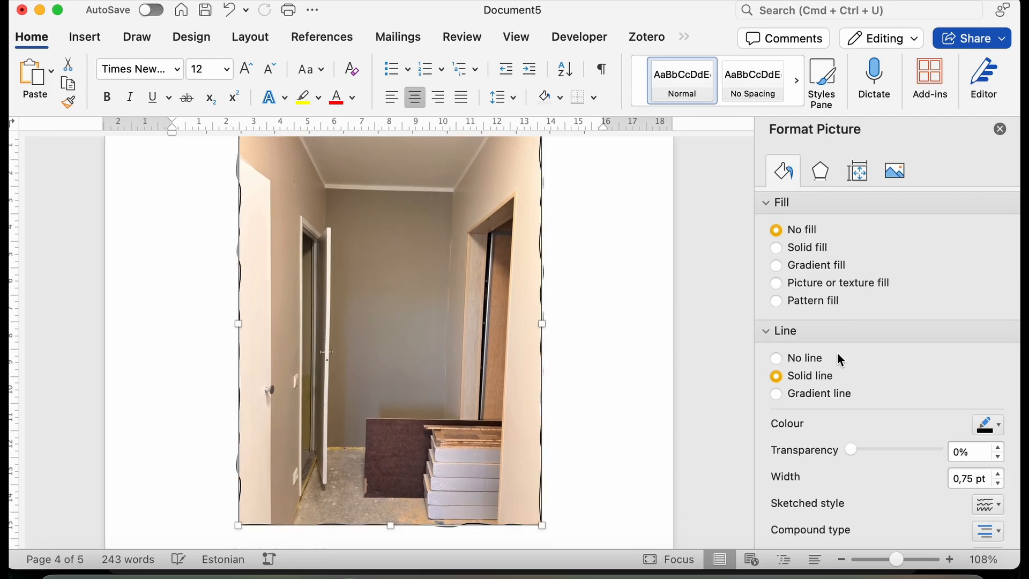
pyautogui.scroll(-5, 821, 385)
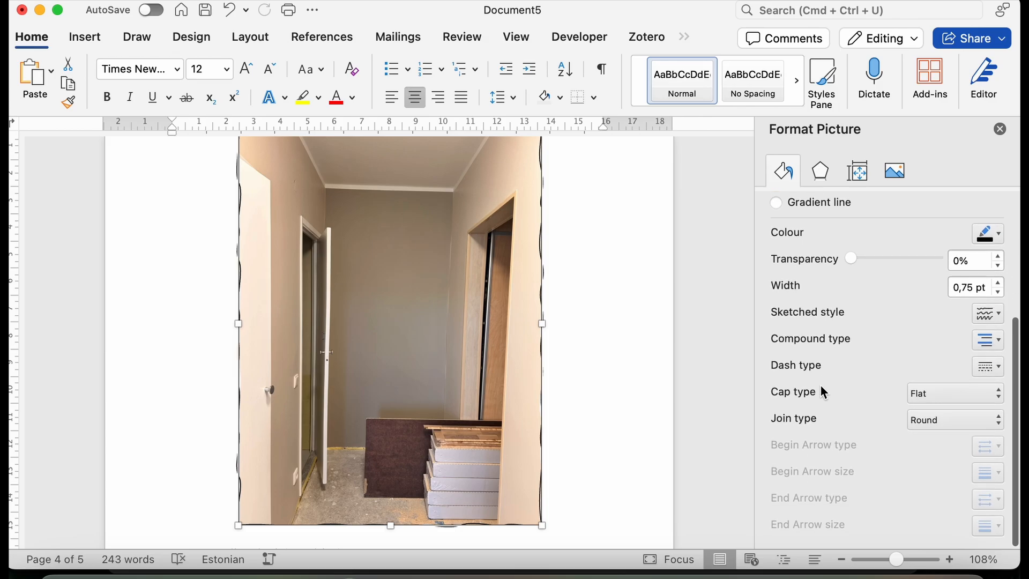
pyautogui.scroll(5, 821, 384)
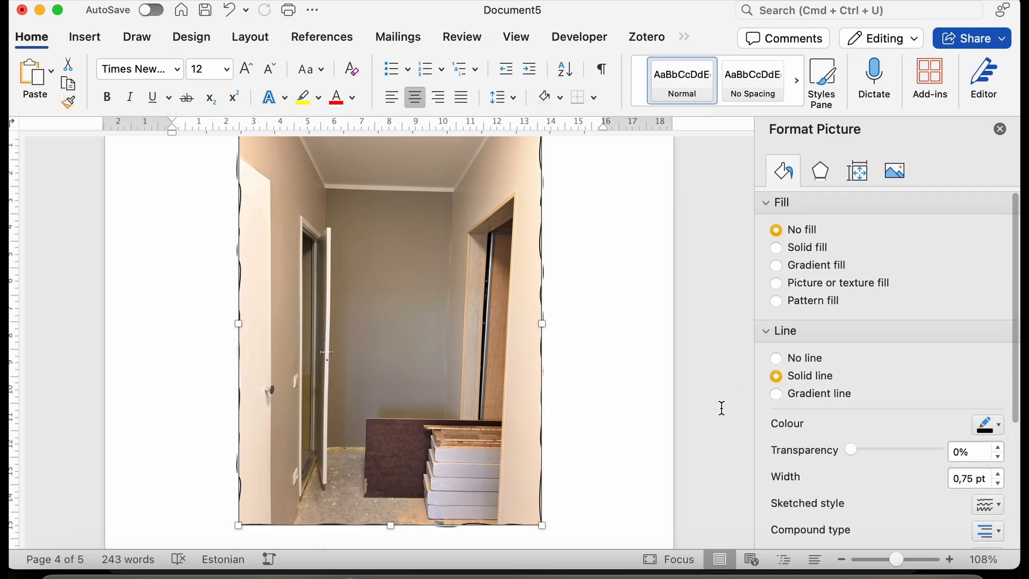
pyautogui.press('super+z')
pyautogui.click(650, 392)
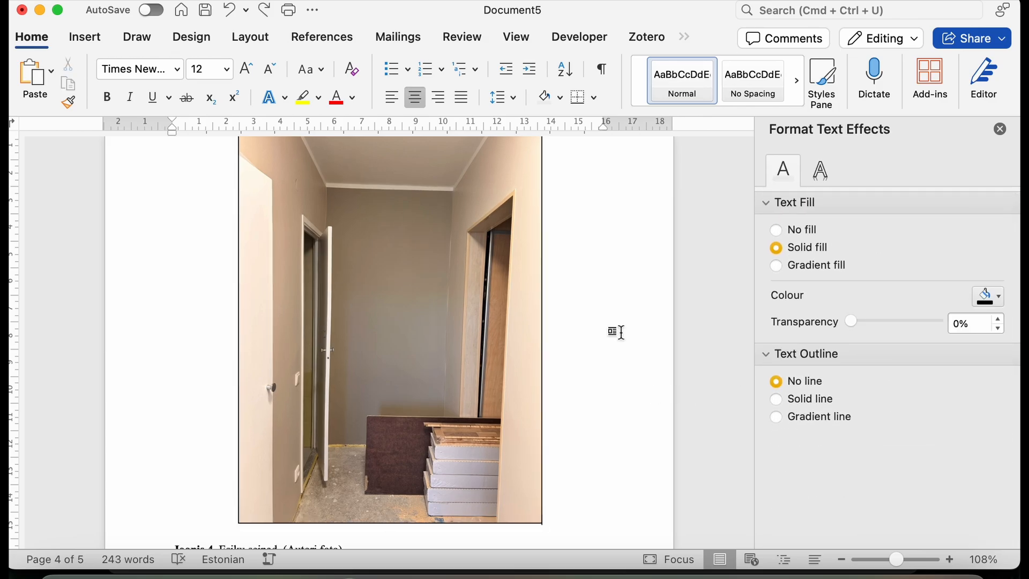
# Scale the wardrobe picture down proportionally to about 14 cm high and 10.6 cm wide.
pyautogui.scroll(-15, 617, 332)
pyautogui.click(524, 379)
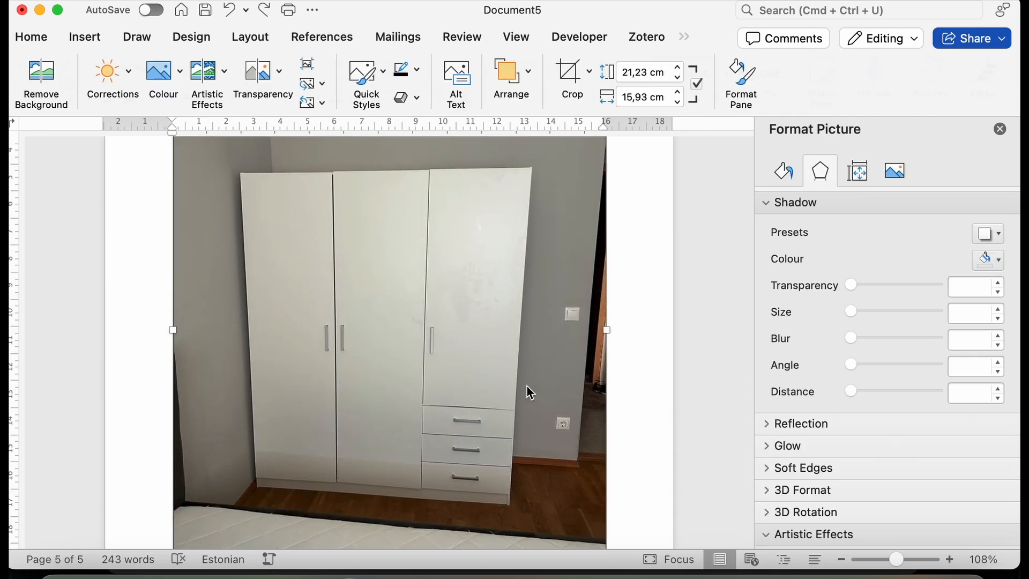
pyautogui.scroll(-3, 528, 413)
pyautogui.scroll(2, 526, 413)
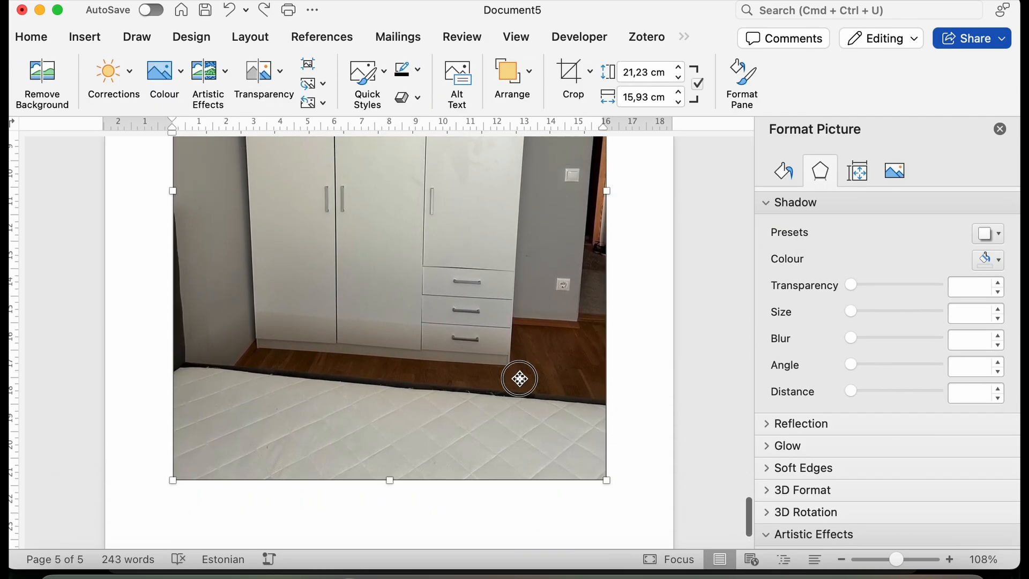
pyautogui.moveTo(610, 481); pyautogui.dragTo(459, 264)
pyautogui.scroll(3, 375, 241)
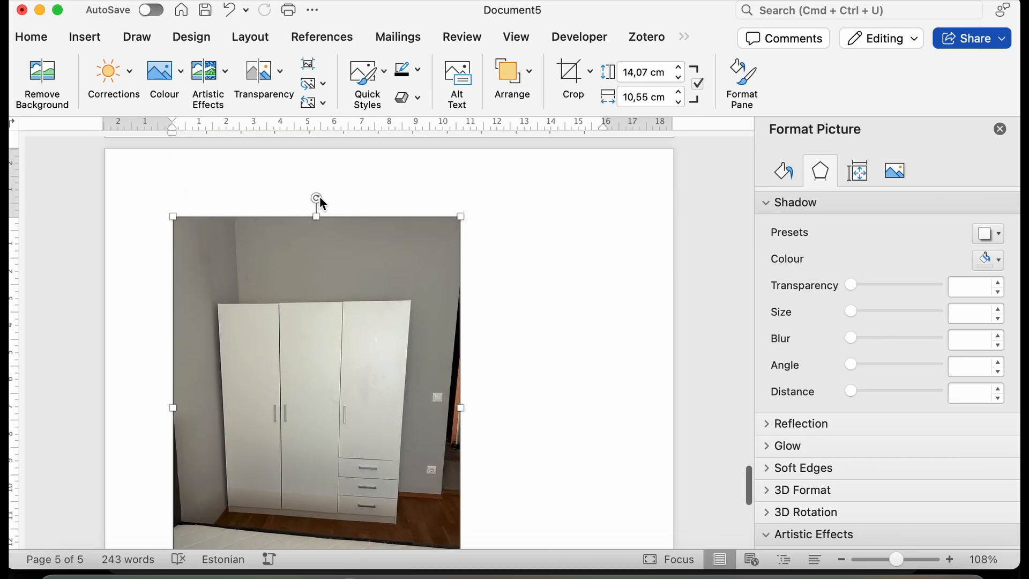
# Try rotating the wardrobe picture slightly clockwise to straighten the wardrobe.
pyautogui.moveTo(317, 199); pyautogui.dragTo(331, 196)
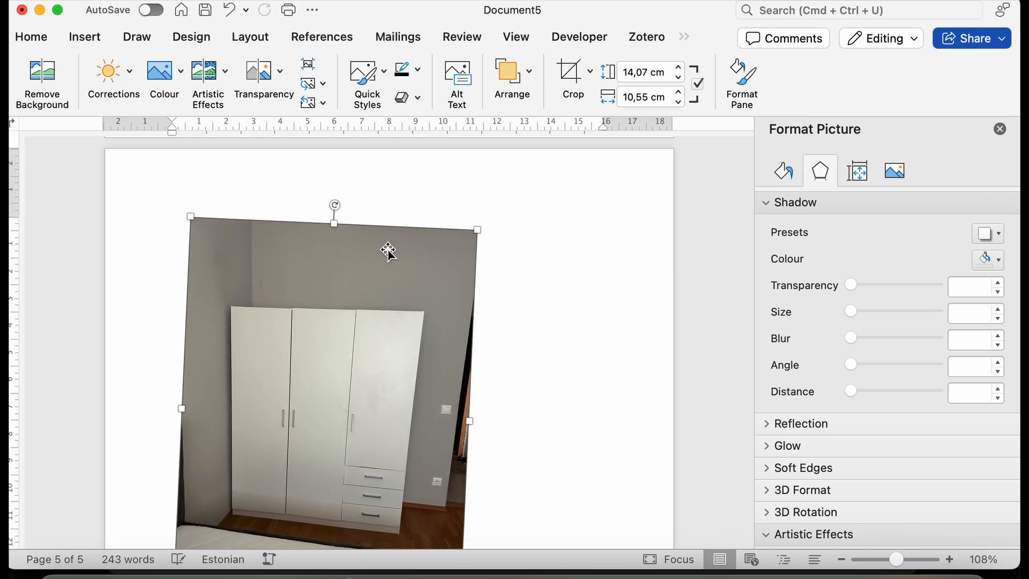
pyautogui.scroll(-6, 386, 250)
pyautogui.scroll(2, 386, 252)
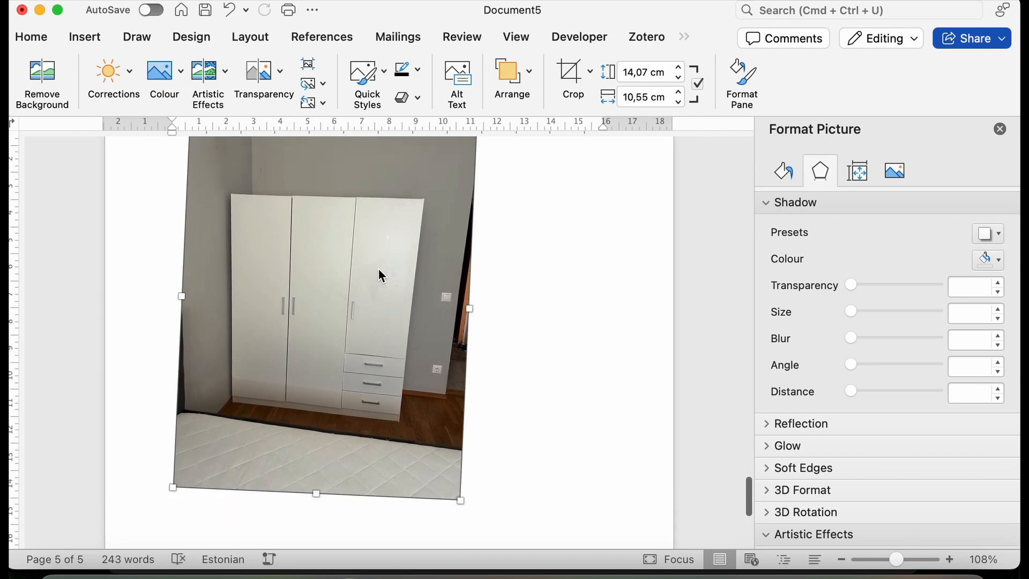
pyautogui.moveTo(173, 487); pyautogui.dragTo(188, 466)
pyautogui.press('super+z')
pyautogui.press('super+z')
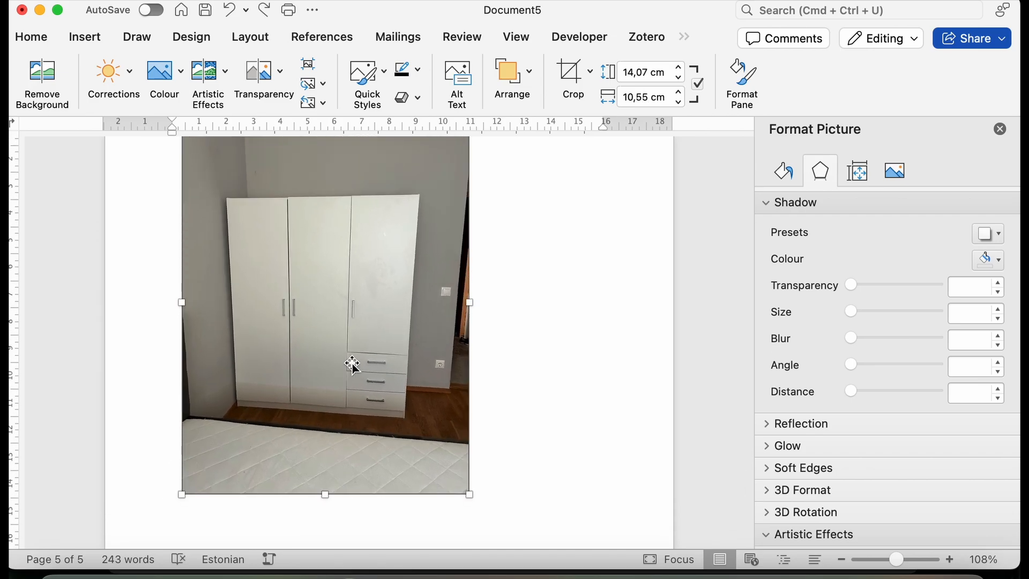
# Try cropping away the empty wall above the wardrobe in the picture.
pyautogui.scroll(2, 345, 300)
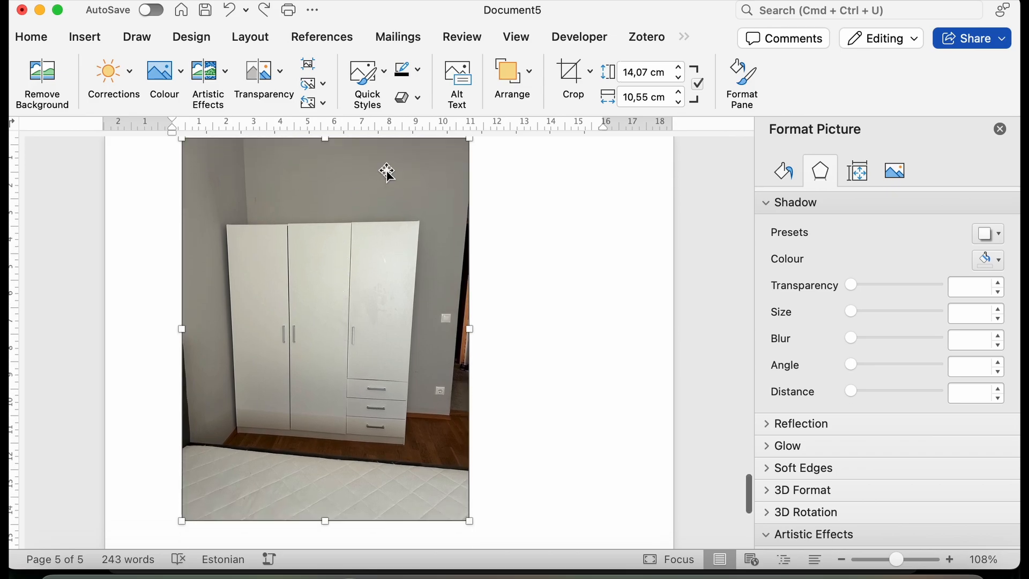
pyautogui.click(569, 81)
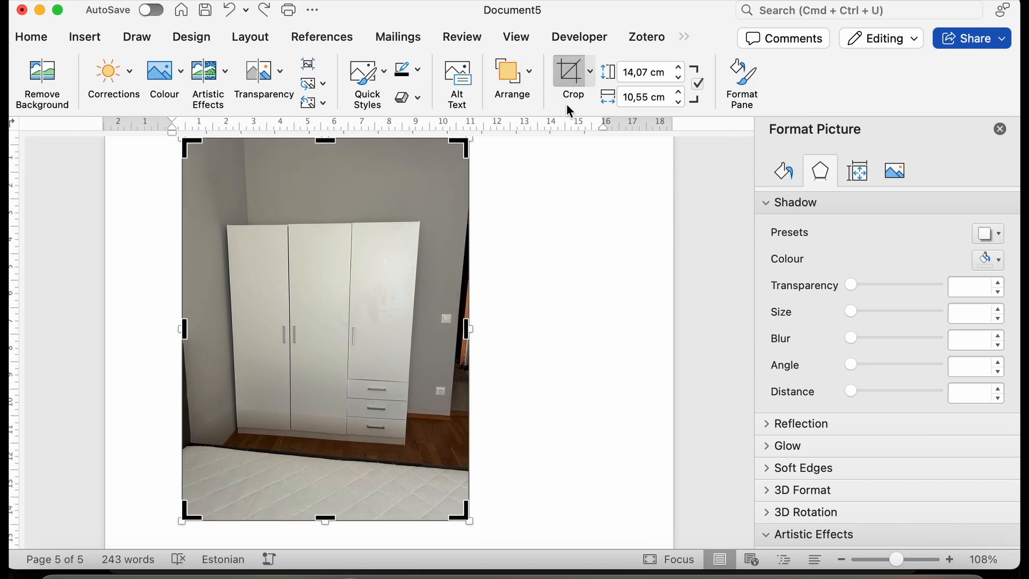
pyautogui.moveTo(468, 150); pyautogui.dragTo(477, 242)
pyautogui.click(539, 310)
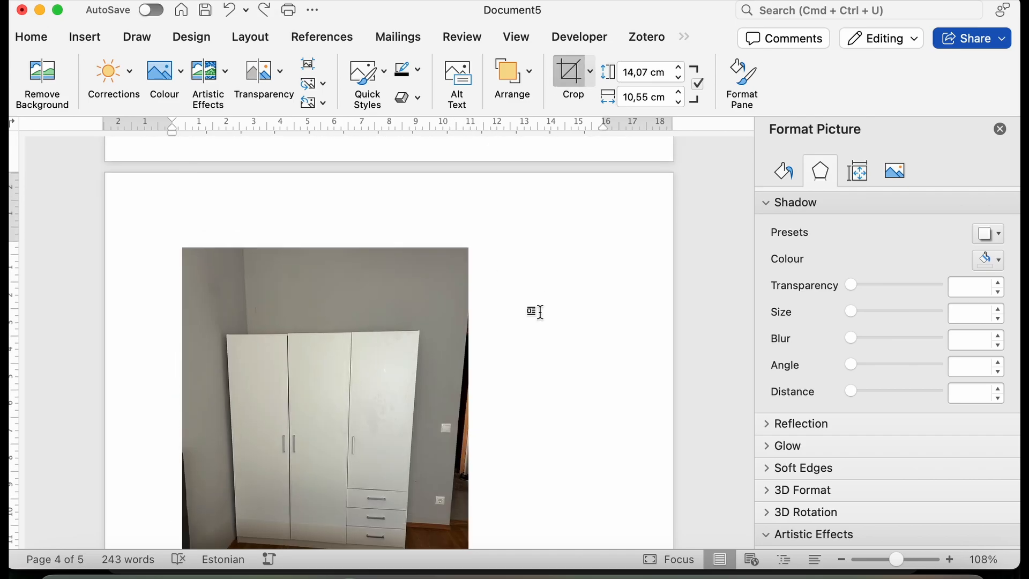
pyautogui.scroll(1, 539, 358)
# Show the crop position and size settings of the wardrobe picture.
pyautogui.click(448, 429)
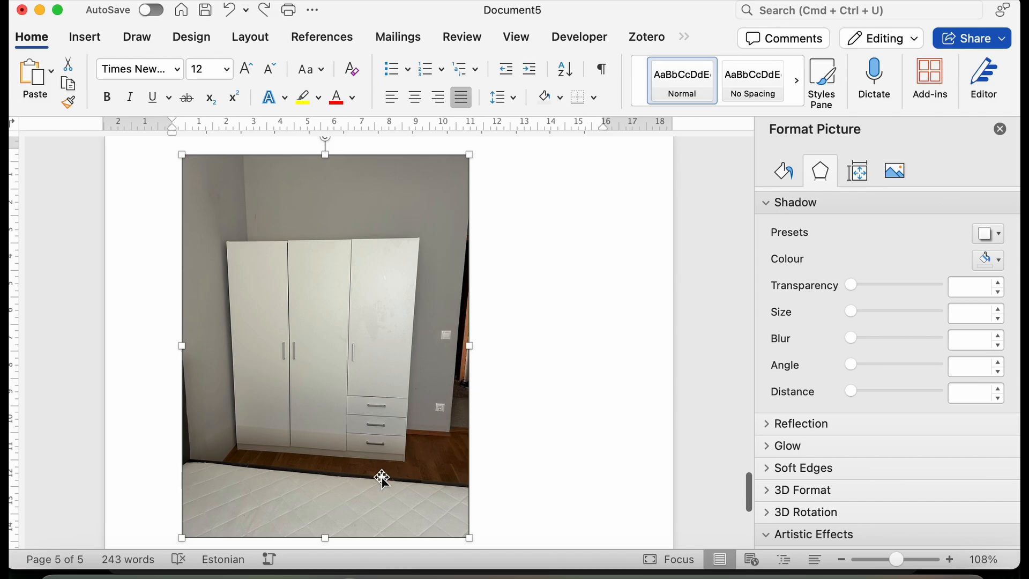
pyautogui.click(894, 170)
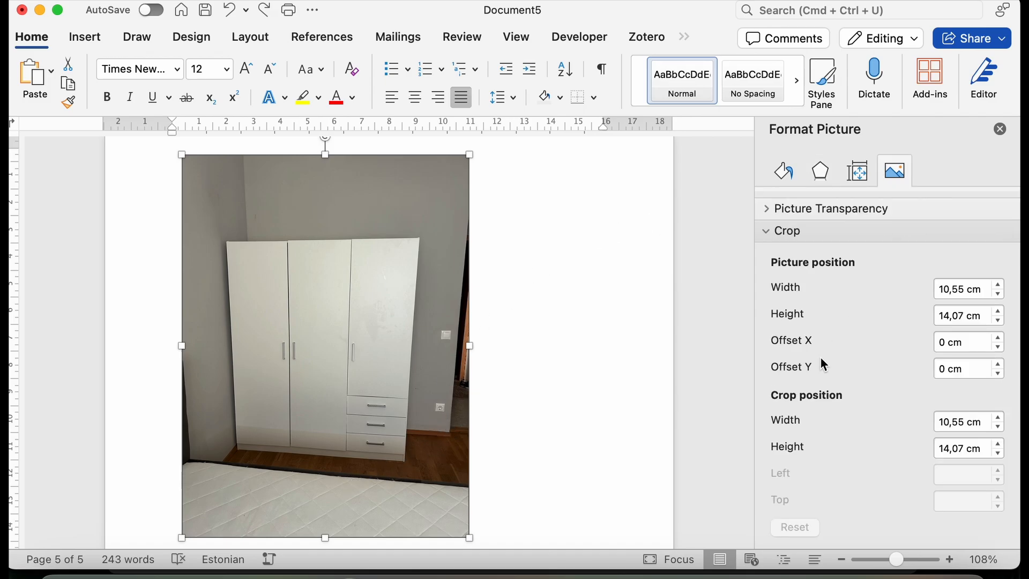
pyautogui.scroll(-1, 831, 394)
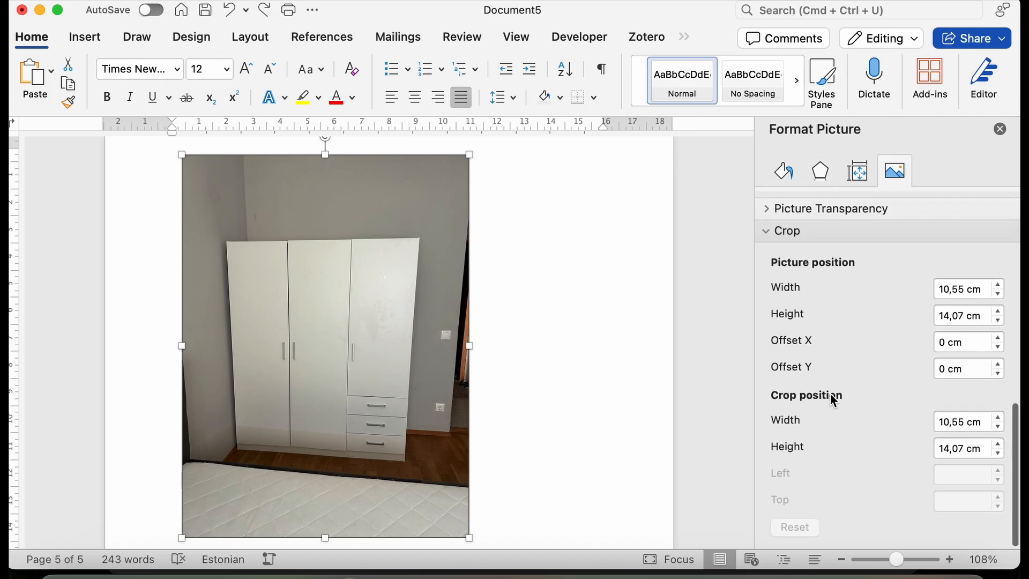
# Set the wardrobe picture's colour saturation to 107% and its colour temperature to 8254.
pyautogui.click(771, 231)
pyautogui.moveTo(875, 327)
pyautogui.mouseDown()
pyautogui.moveTo(892, 324)
pyautogui.moveTo(877, 327)
pyautogui.mouseUp()
pyautogui.moveTo(899, 406); pyautogui.dragTo(911, 405)
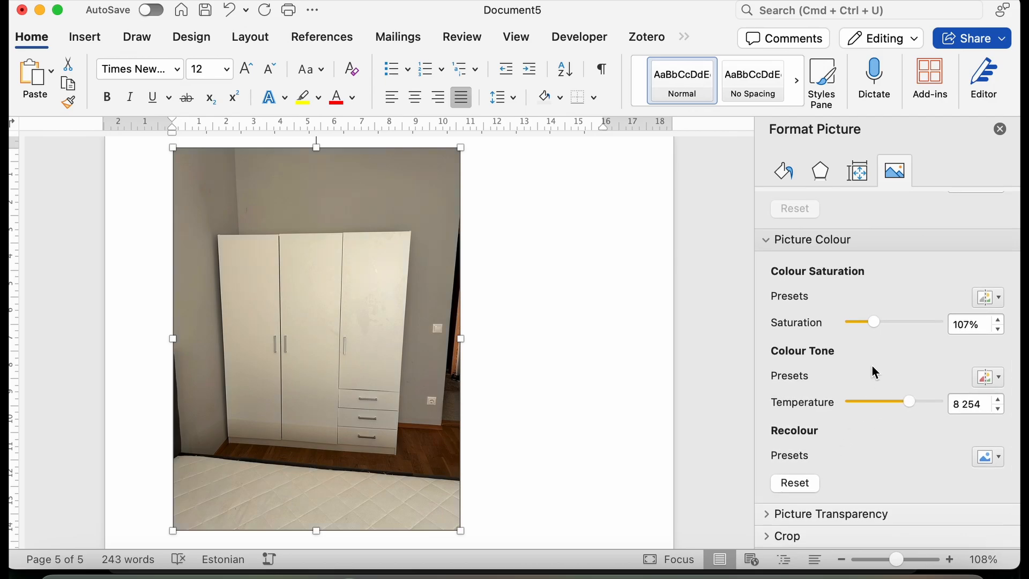
pyautogui.moveTo(874, 320)
pyautogui.mouseDown()
pyautogui.moveTo(857, 323)
pyautogui.moveTo(877, 324)
pyautogui.mouseUp()
# Apply a brighter, higher-contrast brightness/contrast correction preset to the wardrobe picture.
pyautogui.click(432, 276)
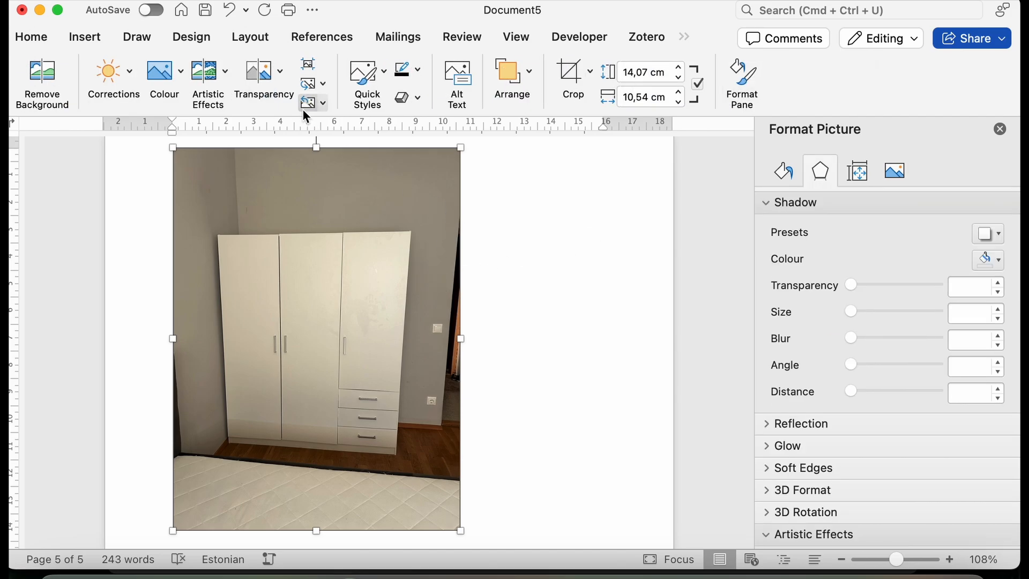
pyautogui.click(180, 80)
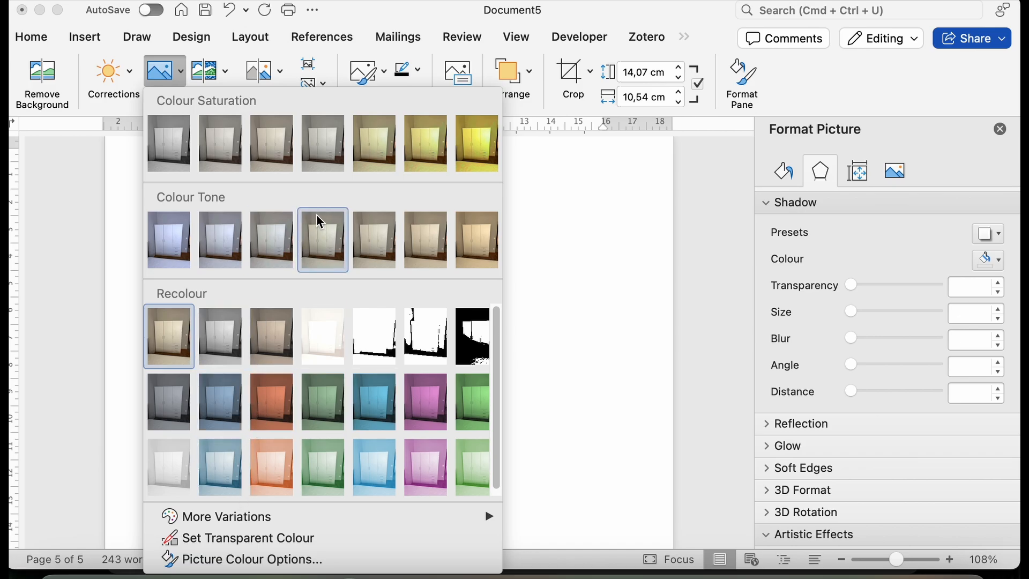
pyautogui.click(132, 82)
pyautogui.click(133, 81)
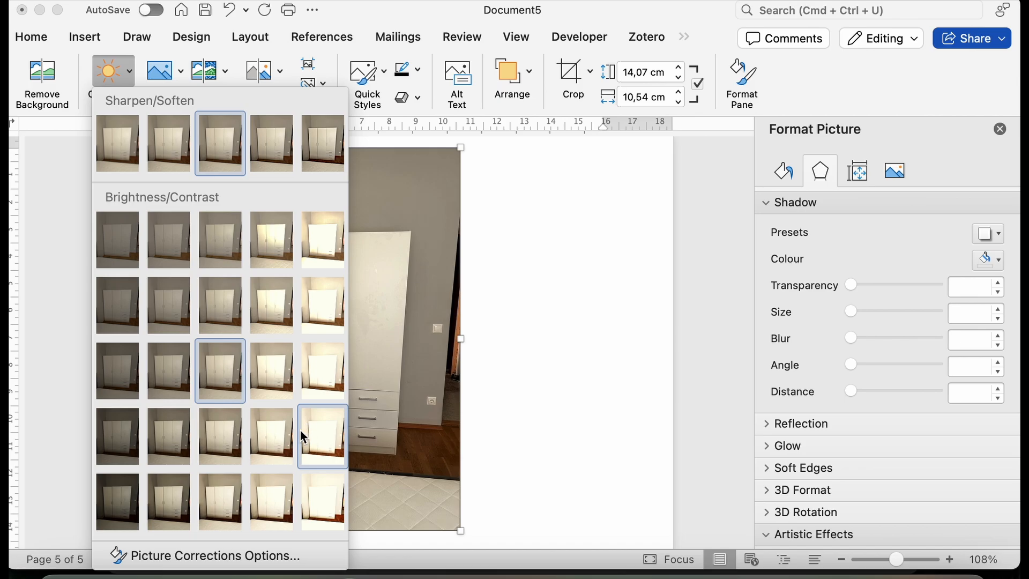
pyautogui.click(272, 440)
pyautogui.scroll(-3, 353, 397)
pyautogui.scroll(2, 353, 397)
pyautogui.scroll(2, 352, 397)
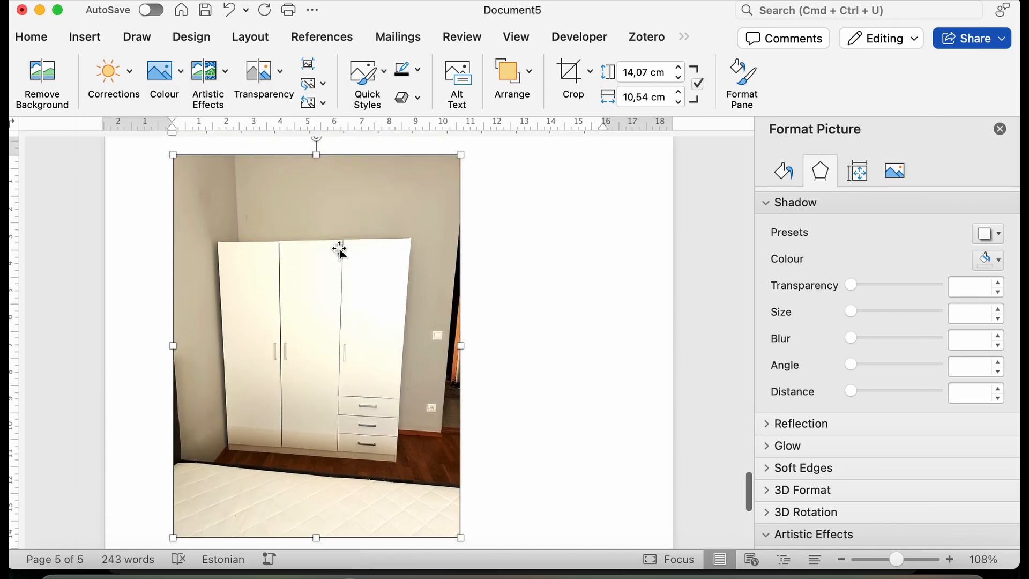
pyautogui.click(535, 305)
pyautogui.scroll(-5, 537, 306)
pyautogui.scroll(15, 536, 306)
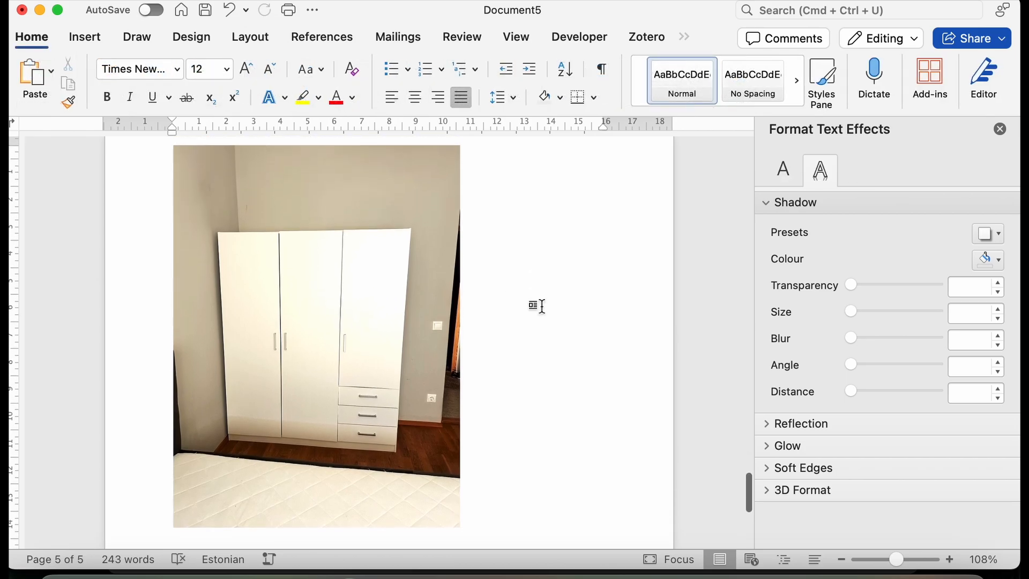
# Centre the wardrobe picture horizontally on the page.
pyautogui.click(402, 351)
pyautogui.click(414, 97)
pyautogui.scroll(-10, 450, 322)
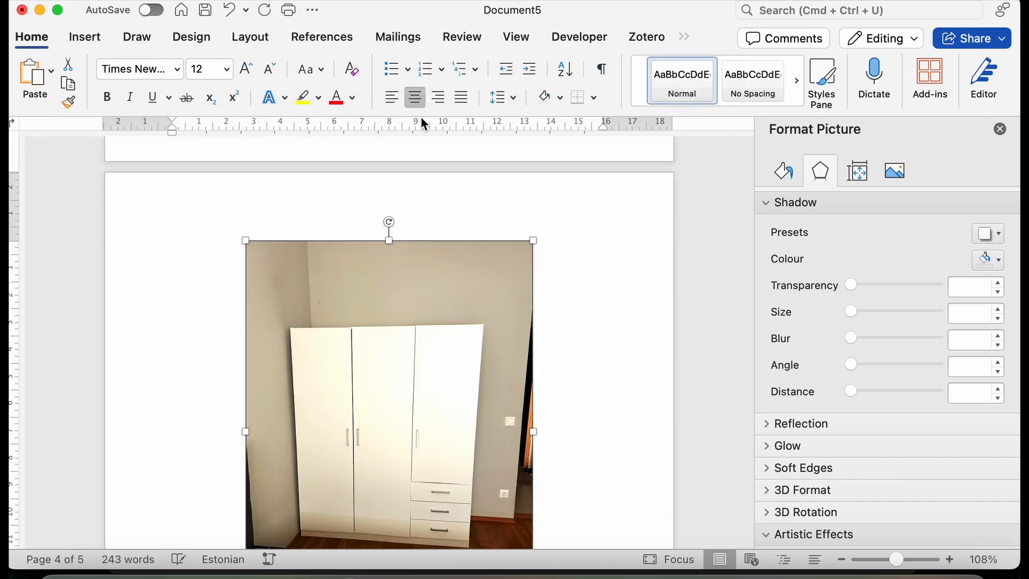
# Add a thin black outline to the parquet floor picture above the Joonis 1 caption.
pyautogui.scroll(4, 450, 321)
pyautogui.scroll(20, 449, 321)
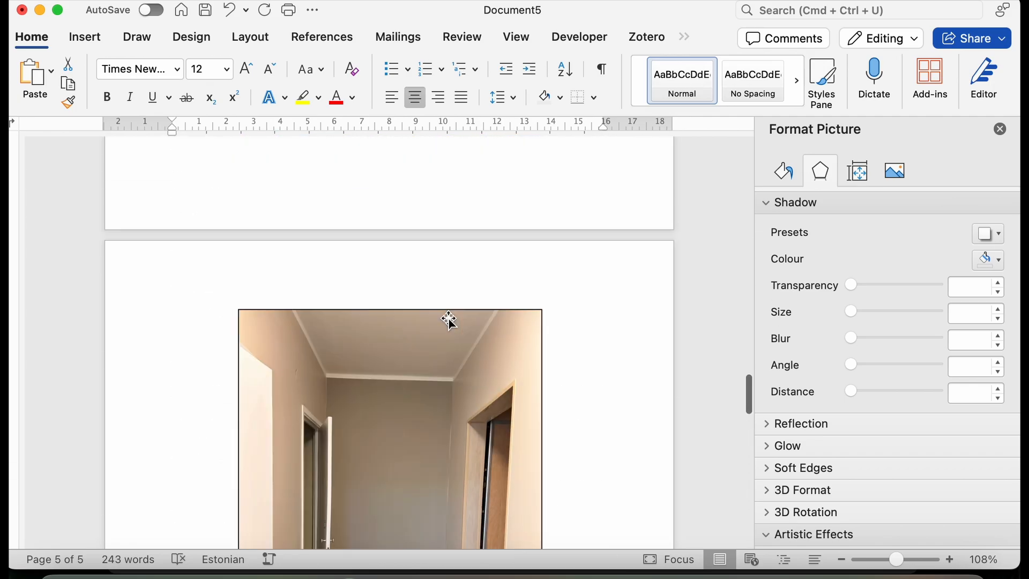
pyautogui.scroll(15, 449, 318)
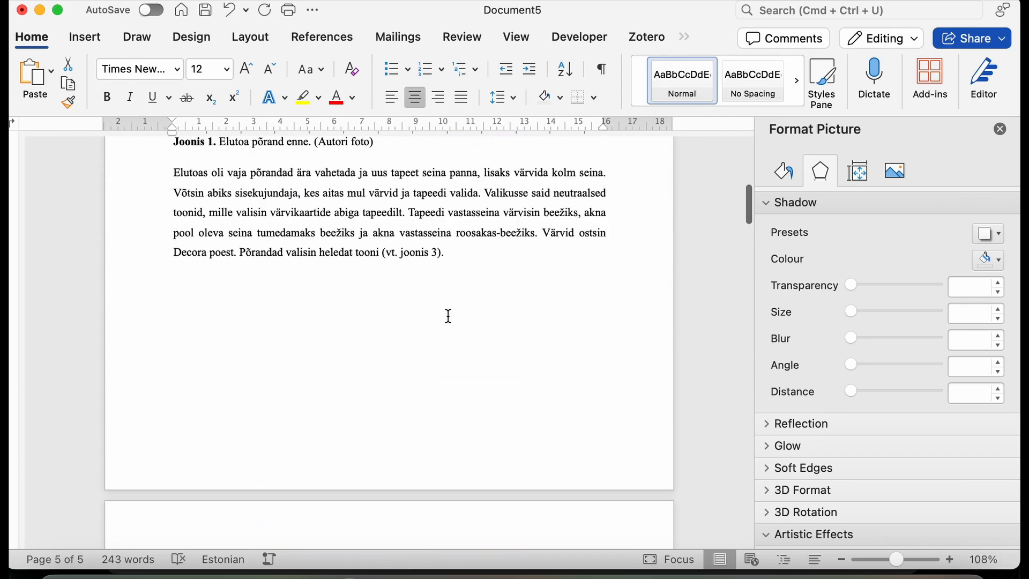
pyautogui.click(436, 320)
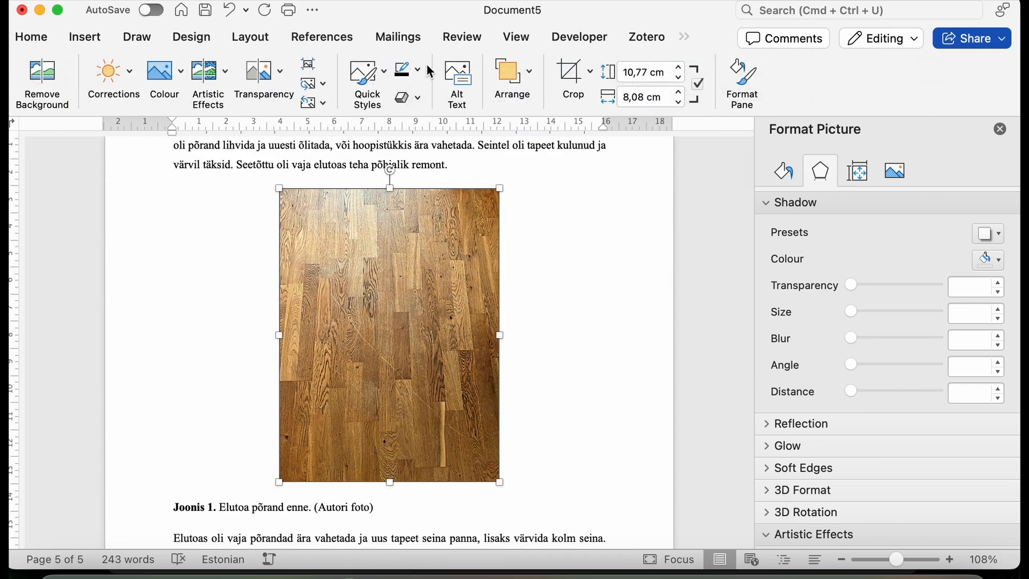
pyautogui.click(419, 67)
pyautogui.click(431, 166)
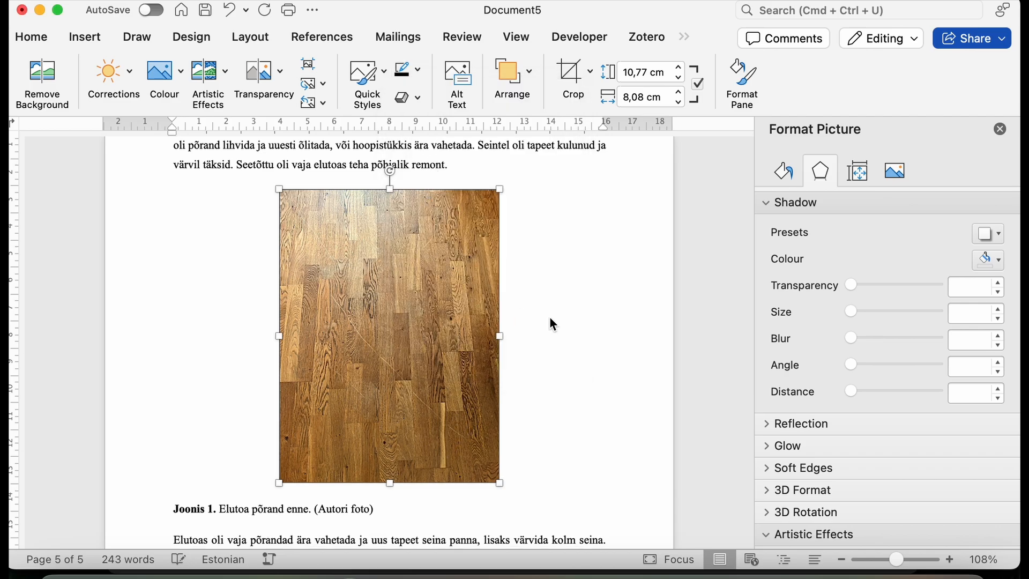
pyautogui.click(527, 325)
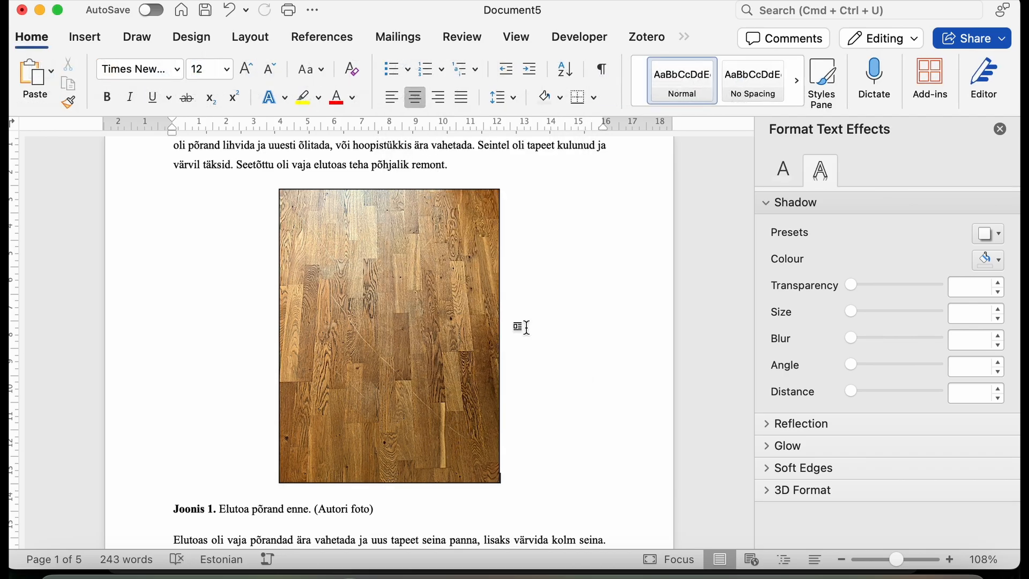
# Reduce the parquet floor picture proportionally to 8 cm wide and 10.67 cm high.
pyautogui.click(420, 333)
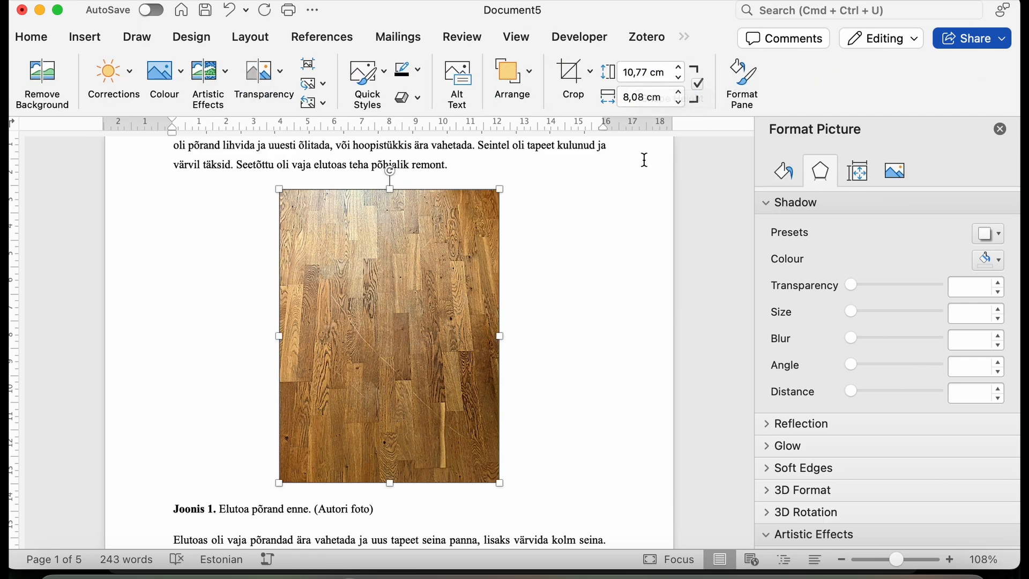
pyautogui.click(643, 77)
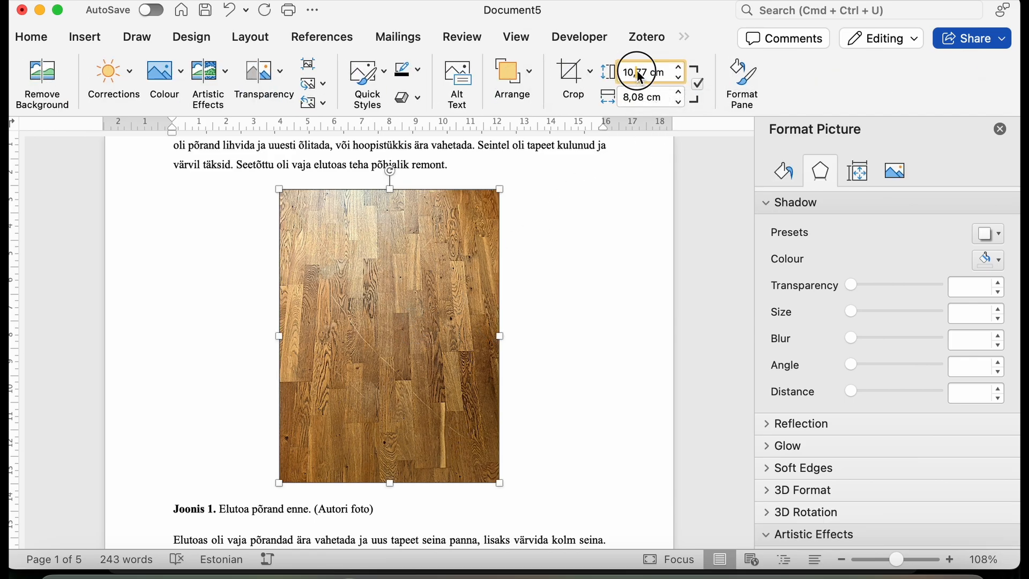
pyautogui.click(638, 102)
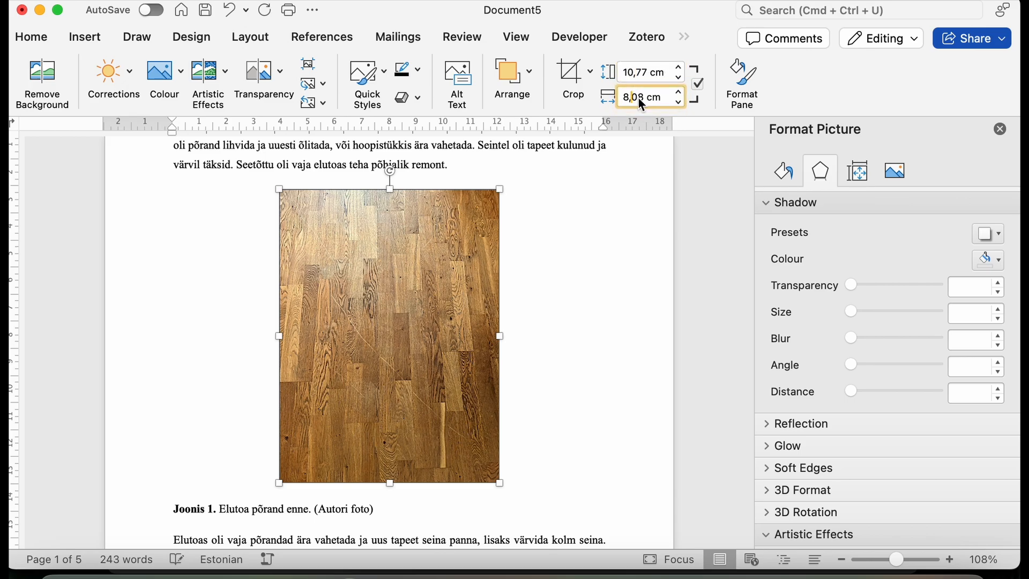
pyautogui.click(679, 104)
pyautogui.click(679, 104)
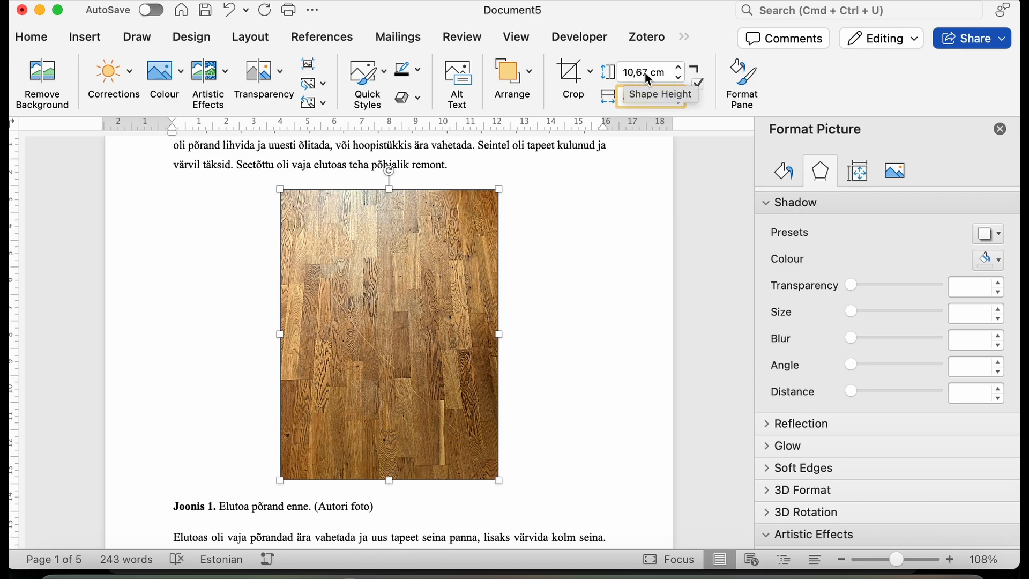
# Scale the picture of the unfinished room with the window down proportionally to 10.67 cm high and 8 cm wide.
pyautogui.scroll(-15, 568, 287)
pyautogui.click(455, 383)
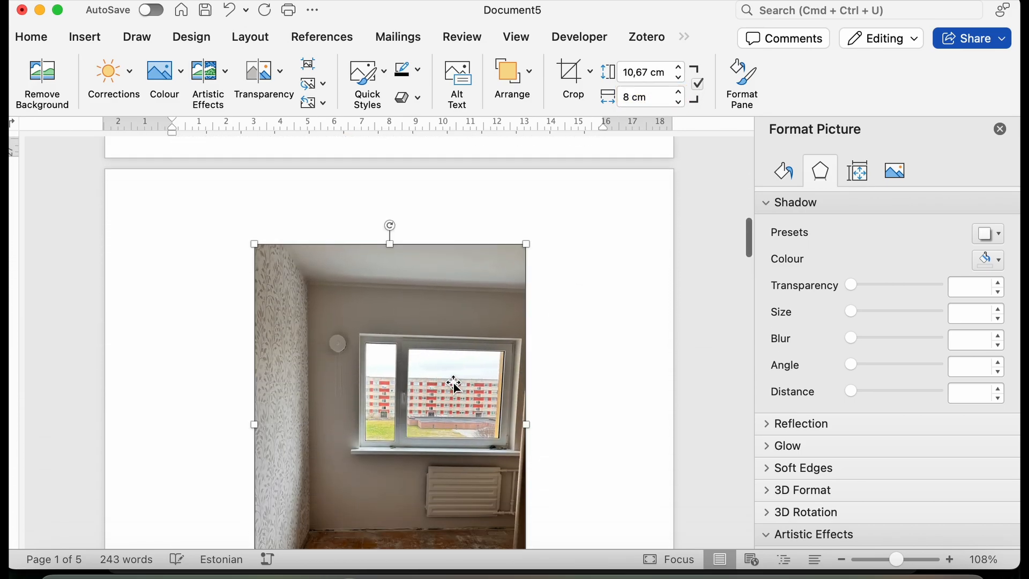
pyautogui.click(678, 79)
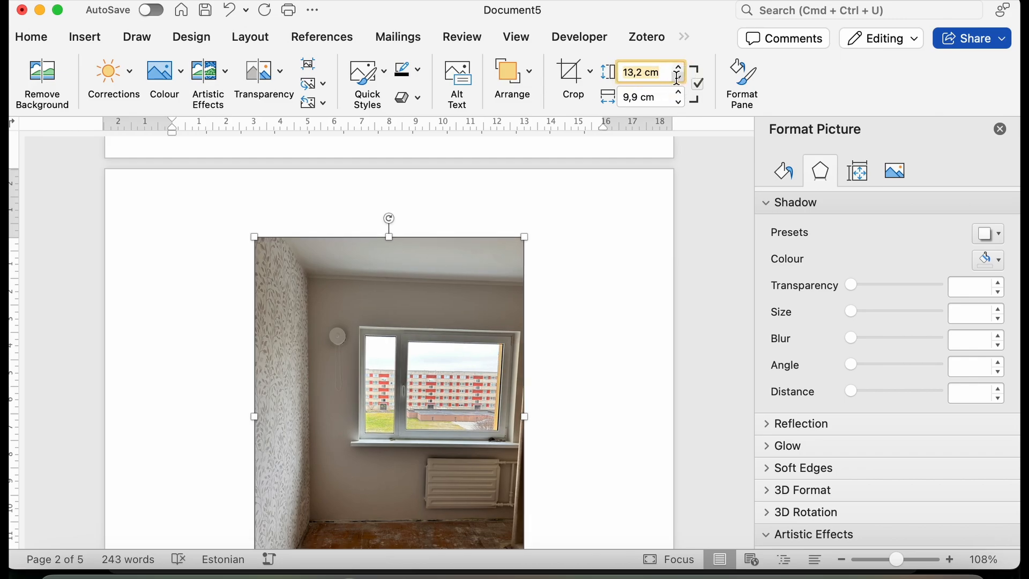
pyautogui.click(679, 76)
pyautogui.click(679, 76)
pyautogui.click(678, 76)
pyautogui.doubleClick(625, 70)
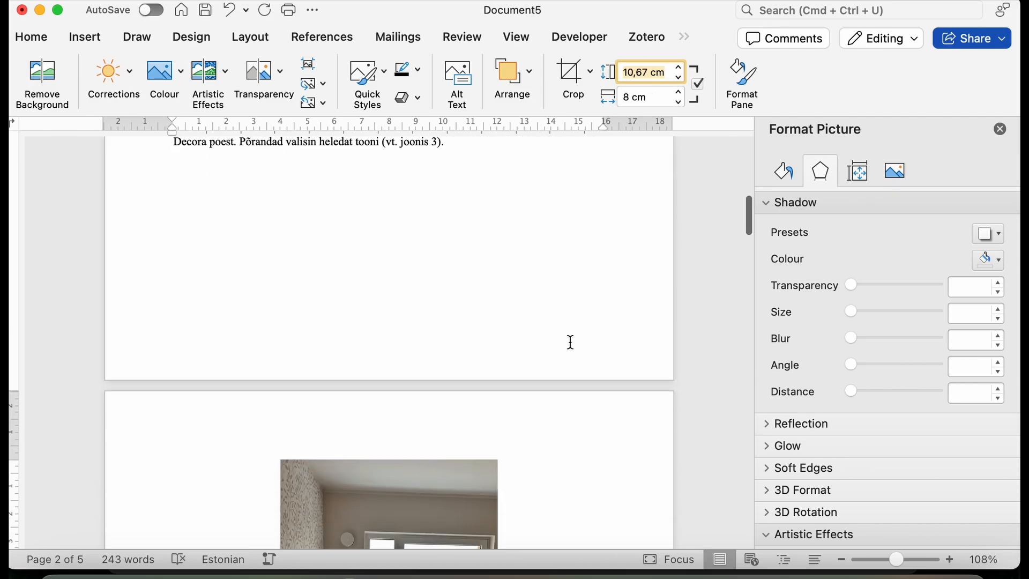
# Add a black outline to the picture of the unfinished room with the window.
pyautogui.scroll(-5, 569, 342)
pyautogui.scroll(-1, 565, 342)
pyautogui.click(420, 390)
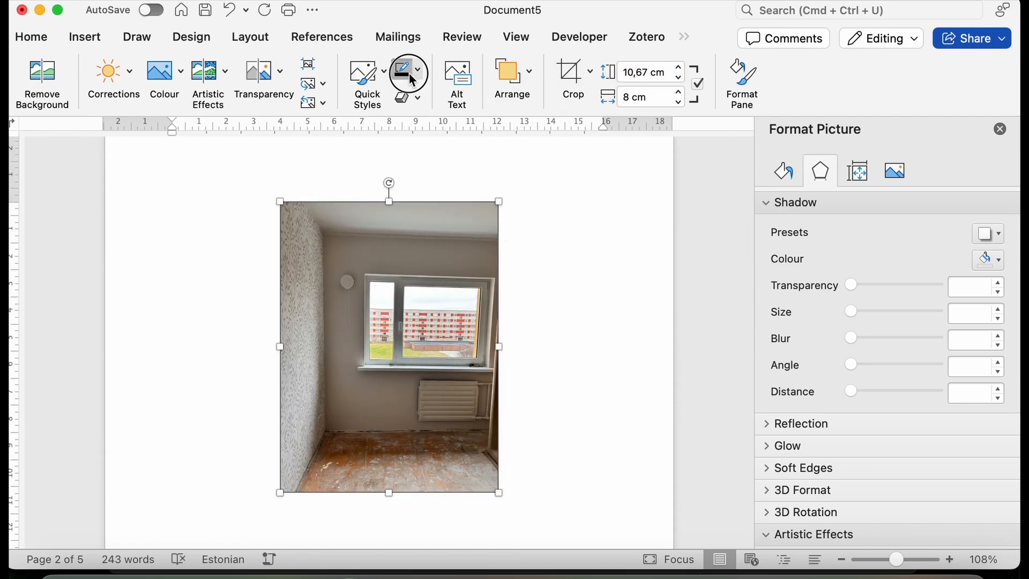
pyautogui.click(545, 323)
pyautogui.scroll(-10, 551, 356)
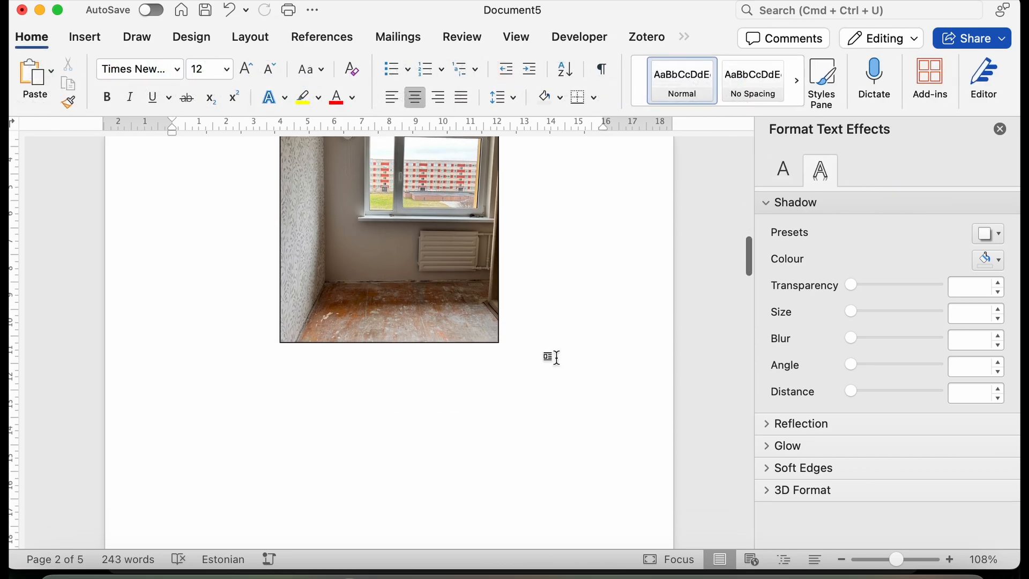
# Set the height of the corner sofa picture to 10.67 cm.
pyautogui.click(442, 382)
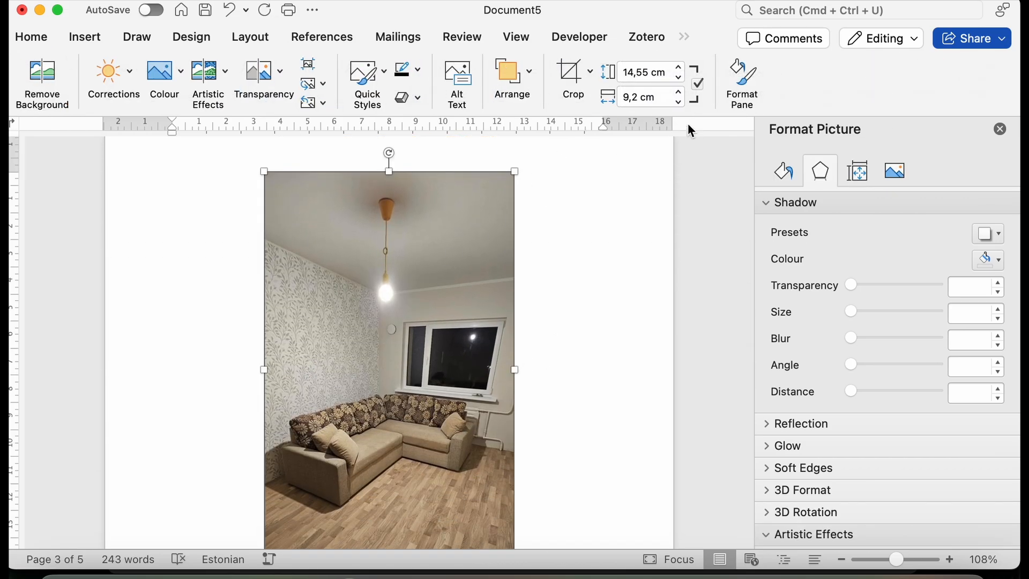
pyautogui.moveTo(628, 72); pyautogui.dragTo(650, 72)
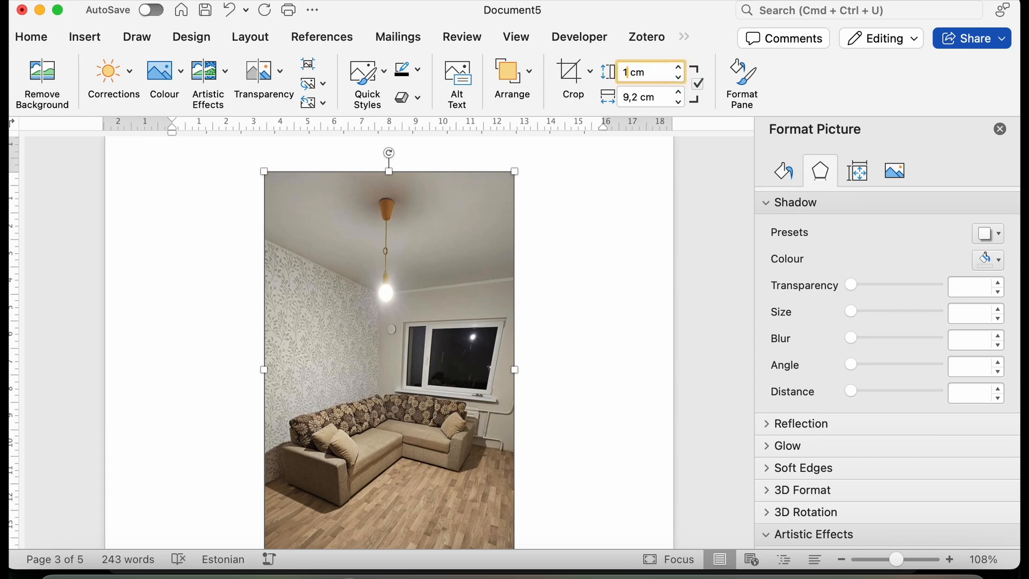
pyautogui.press('Return')
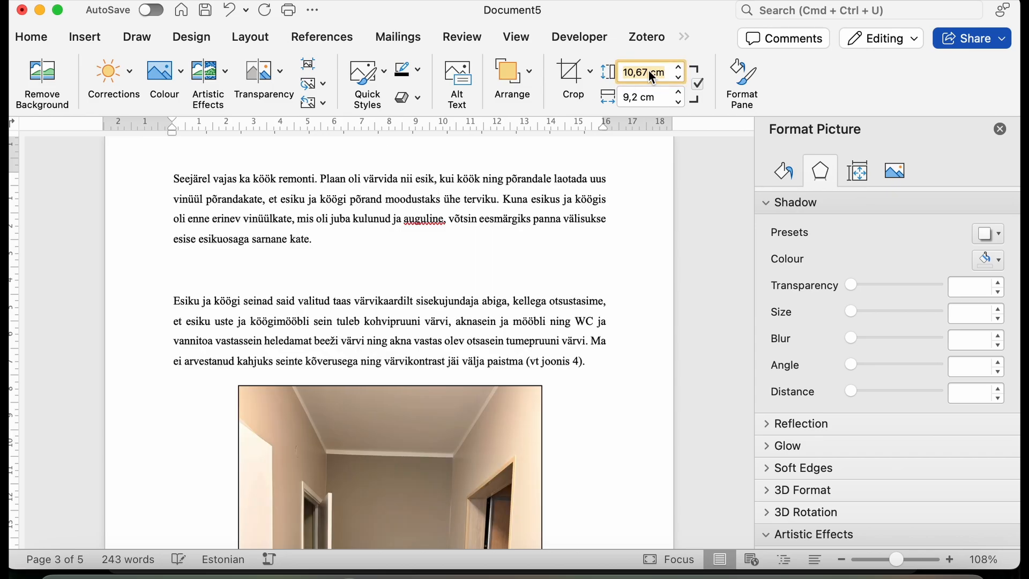
# Check the size of the unfinished room picture and set the corner sofa picture's width to 8 cm.
pyautogui.scroll(-5, 489, 375)
pyautogui.scroll(15, 489, 381)
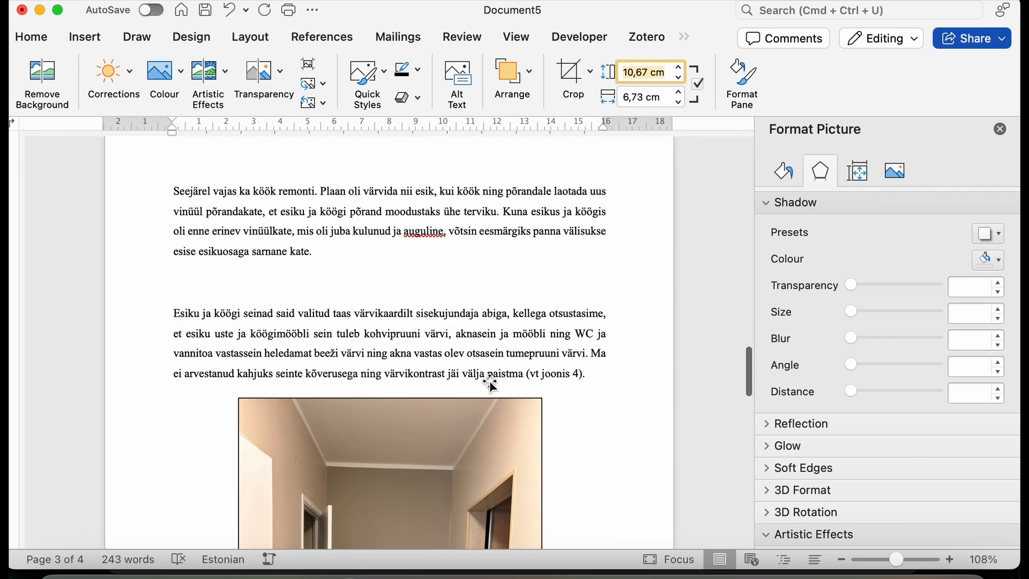
pyautogui.scroll(-3, 489, 381)
pyautogui.scroll(8, 490, 382)
pyautogui.scroll(-6, 490, 381)
pyautogui.scroll(10, 490, 381)
pyautogui.scroll(-10, 489, 381)
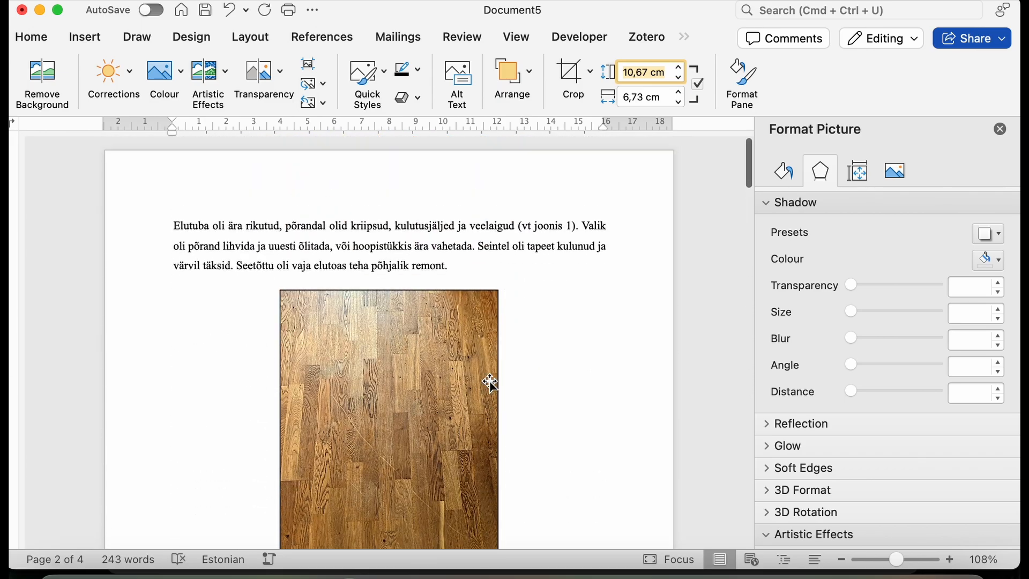
pyautogui.click(463, 237)
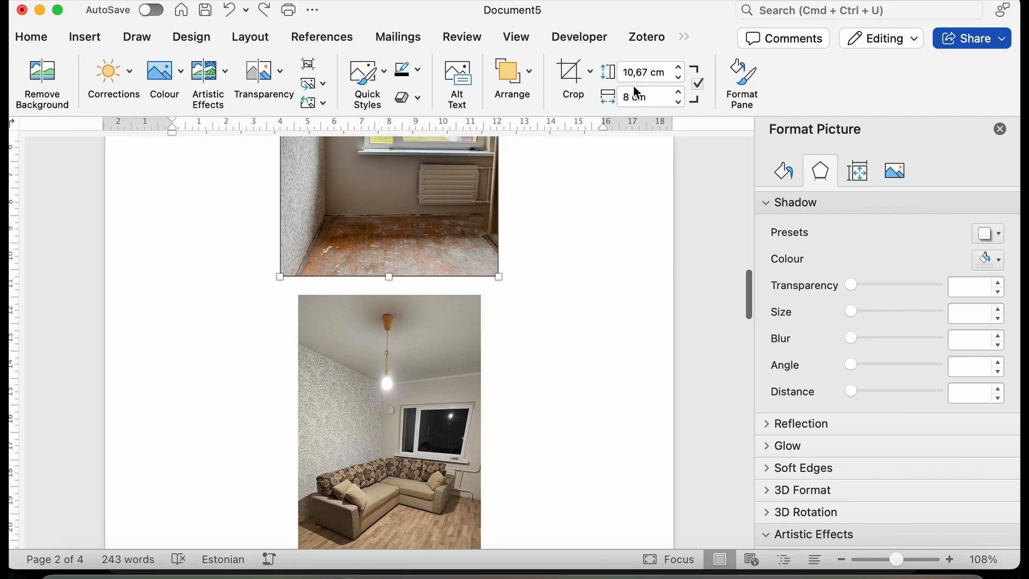
pyautogui.click(430, 427)
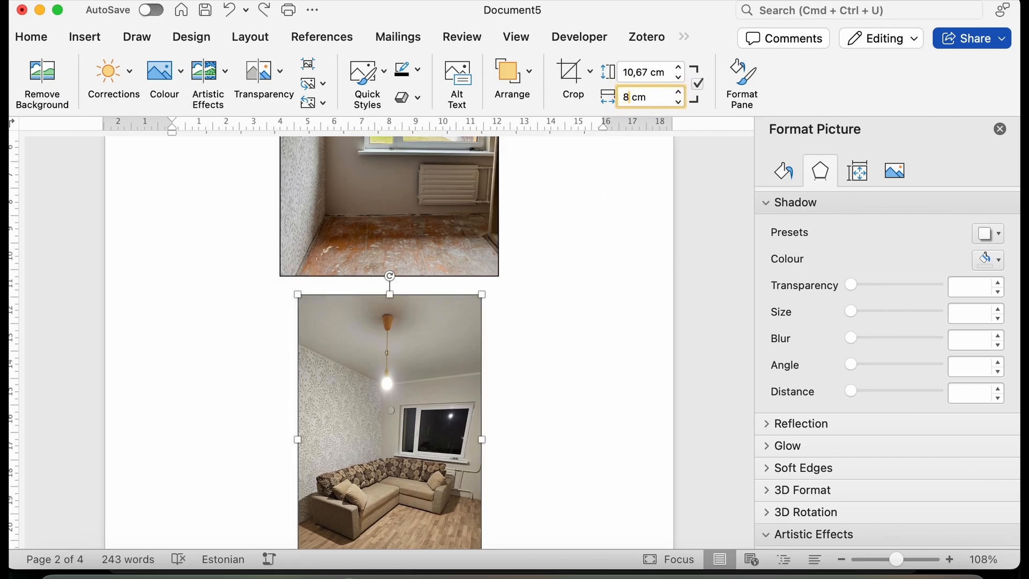
pyautogui.press('Return')
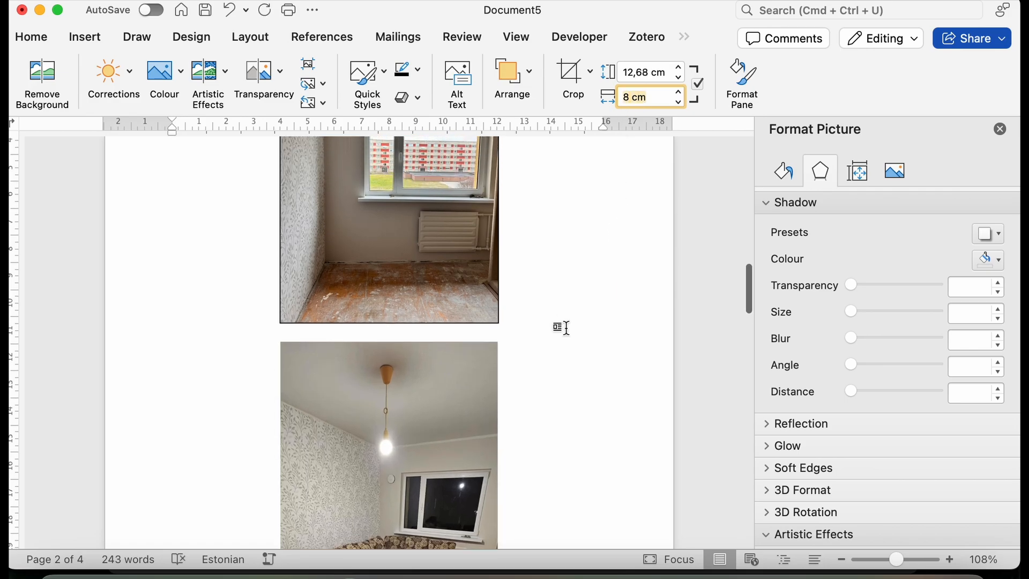
# Compare the sizes of the parquet floor, unfinished room and corner sofa pictures.
pyautogui.scroll(-5, 560, 327)
pyautogui.scroll(15, 560, 327)
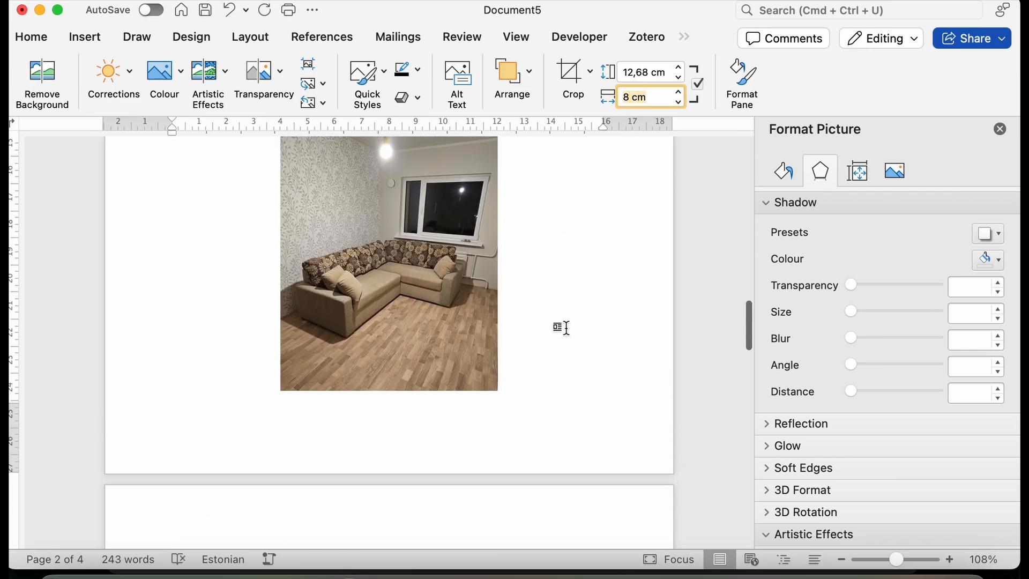
pyautogui.scroll(5, 567, 328)
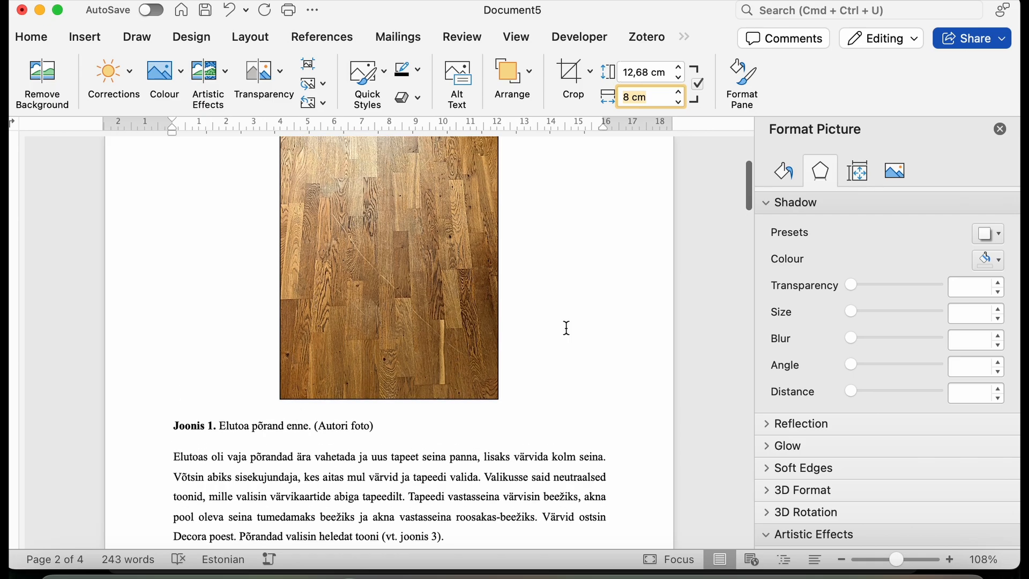
pyautogui.click(460, 347)
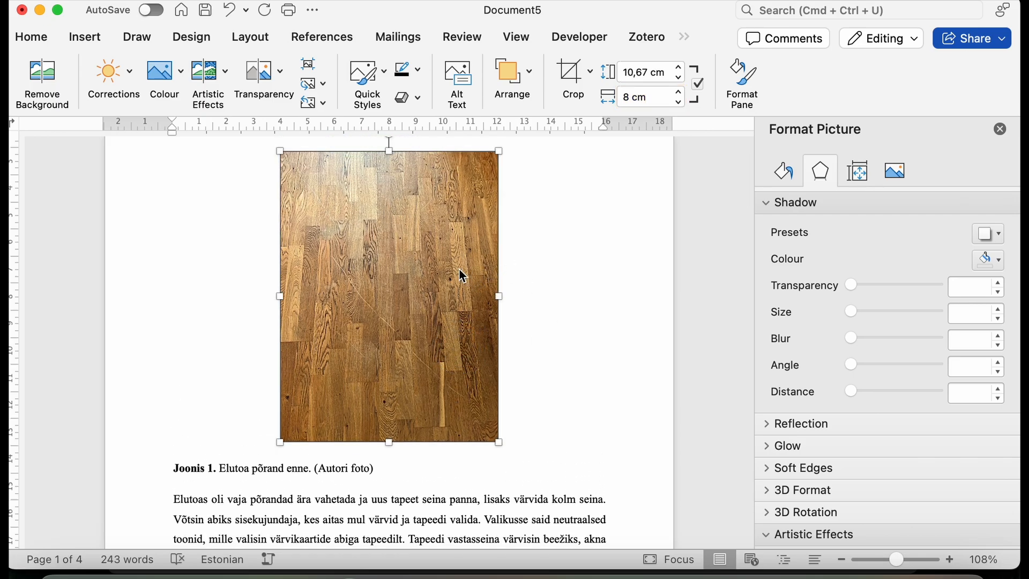
pyautogui.scroll(-10, 508, 379)
pyautogui.click(423, 421)
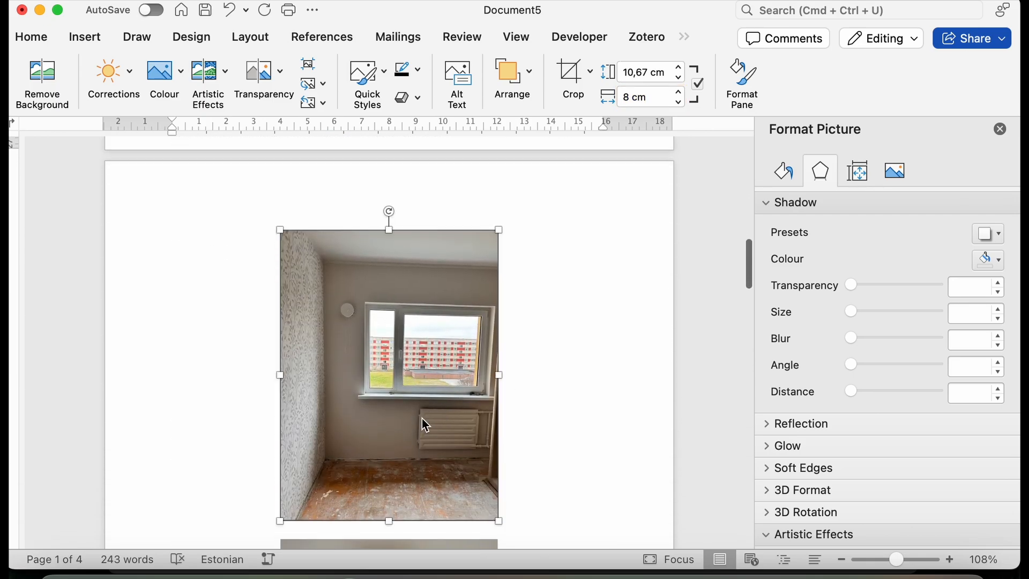
pyautogui.scroll(-3, 424, 422)
pyautogui.scroll(-8, 423, 421)
pyautogui.scroll(2, 420, 416)
pyautogui.click(421, 403)
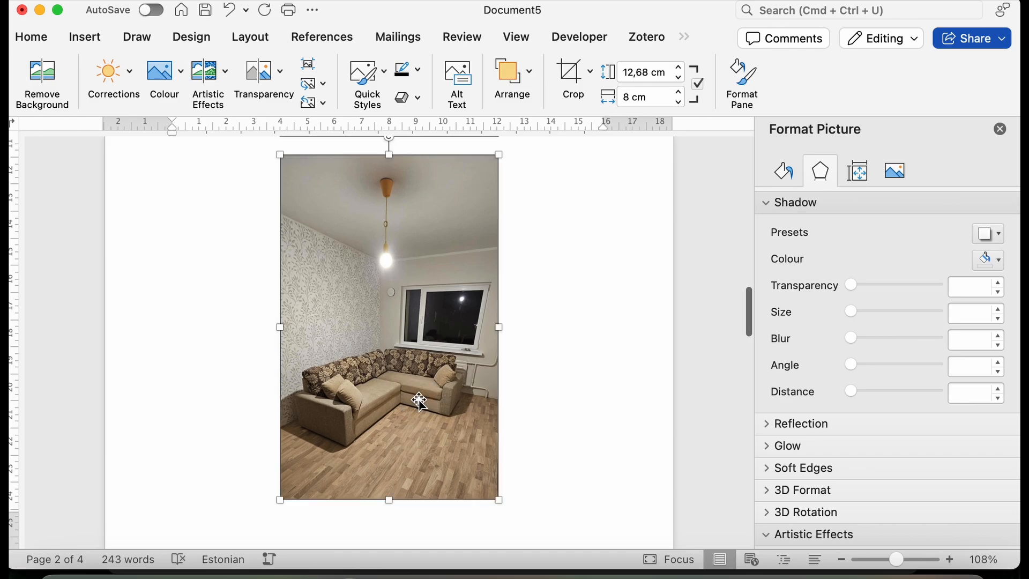
# Set the width of the hallway picture above the Joonis 4 caption to 8 cm.
pyautogui.scroll(-3, 420, 403)
pyautogui.scroll(-12, 420, 403)
pyautogui.click(420, 402)
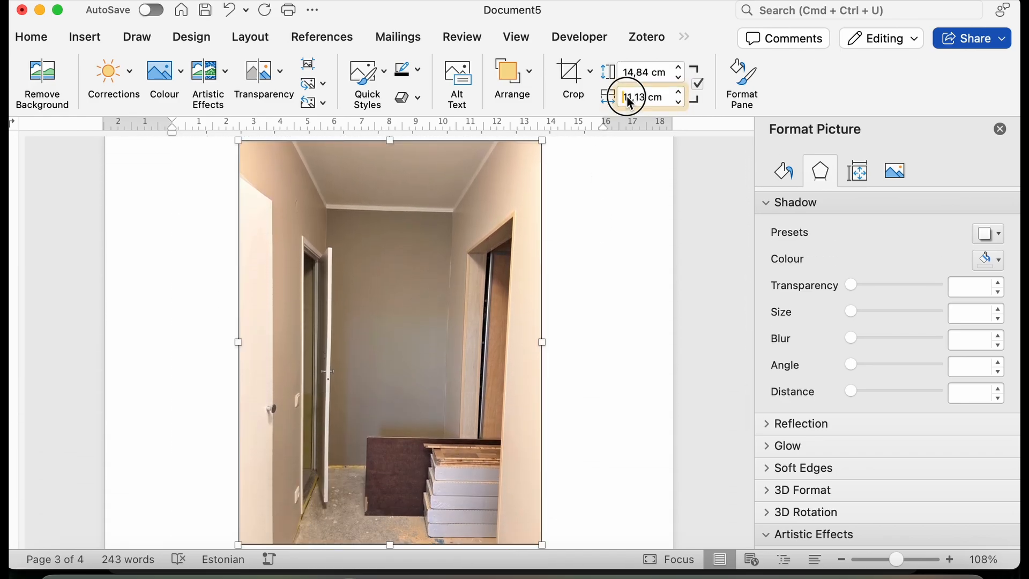
pyautogui.press('Return')
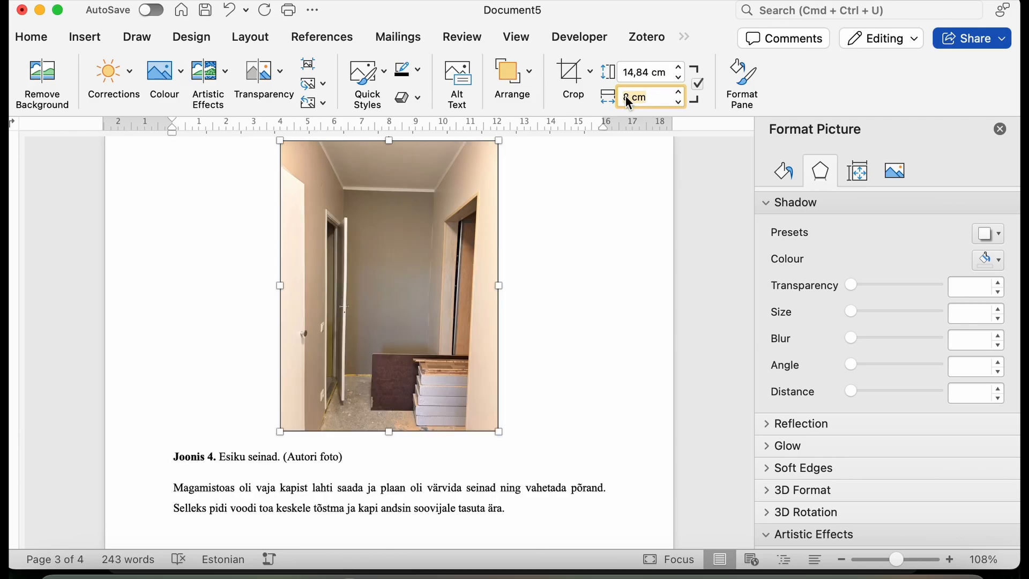
# Add a dark outline to the corner sofa picture.
pyautogui.scroll(10, 419, 272)
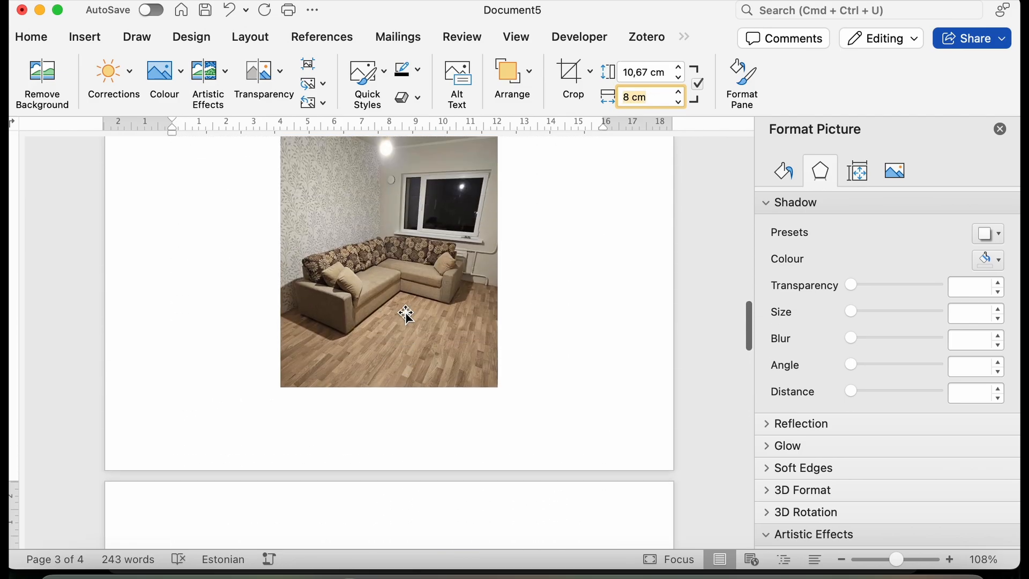
pyautogui.scroll(-15, 405, 310)
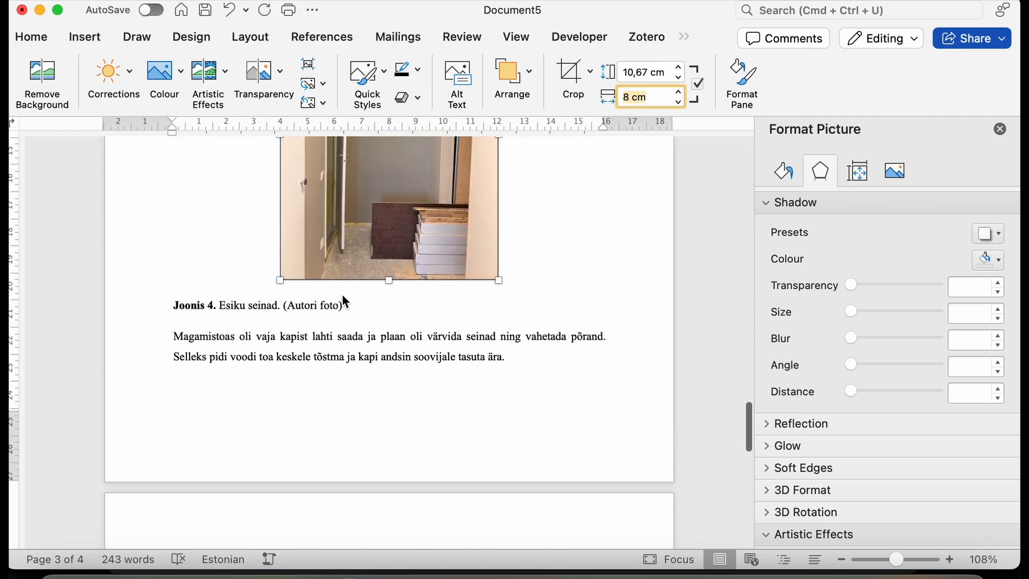
pyautogui.scroll(8, 344, 299)
pyautogui.scroll(10, 342, 294)
pyautogui.click(366, 291)
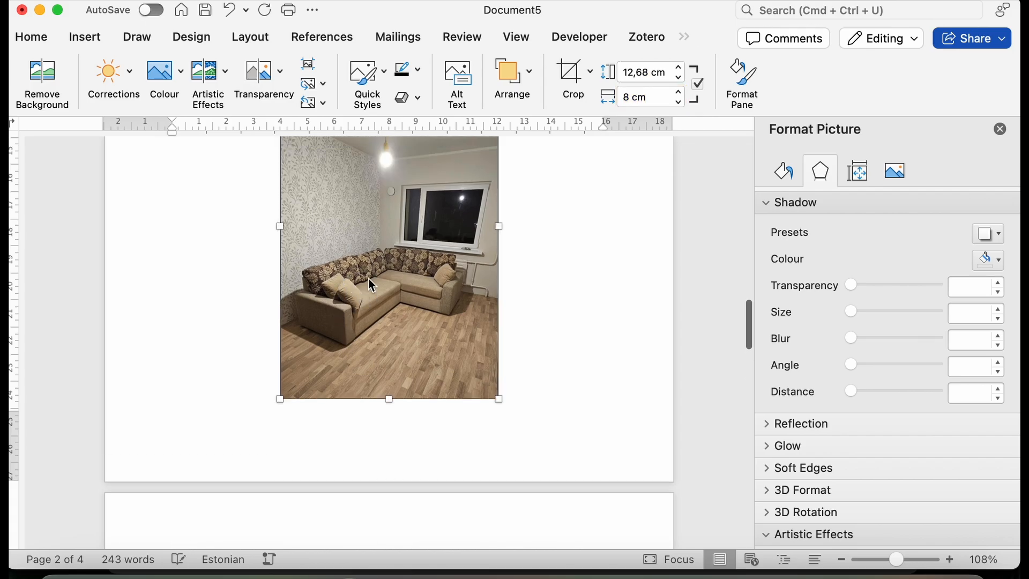
pyautogui.click(418, 74)
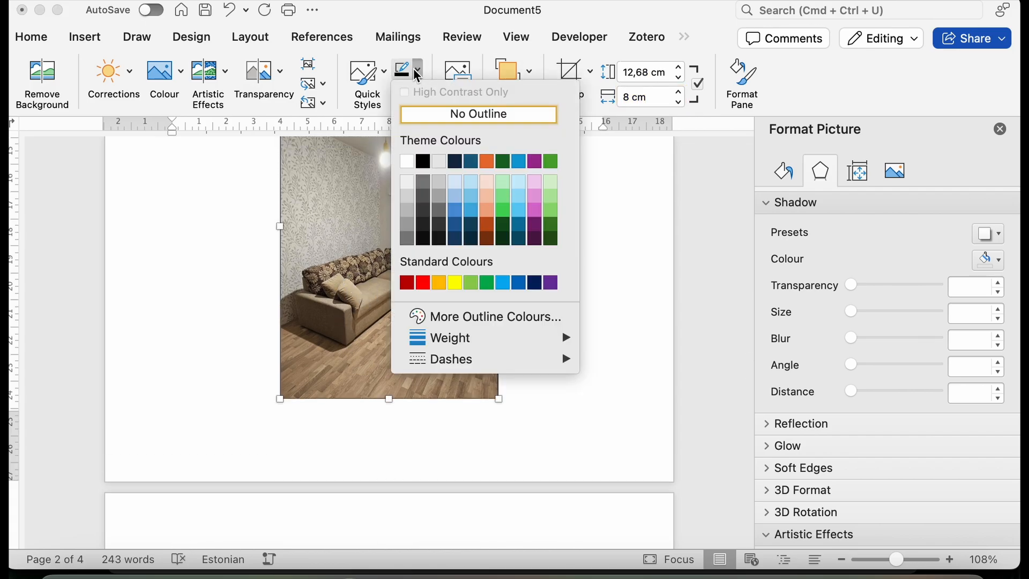
pyautogui.click(451, 161)
# Set the width of the white wardrobe picture on the last page to 8 cm.
pyautogui.scroll(10, 421, 157)
pyautogui.scroll(-4, 421, 262)
pyautogui.scroll(-20, 419, 266)
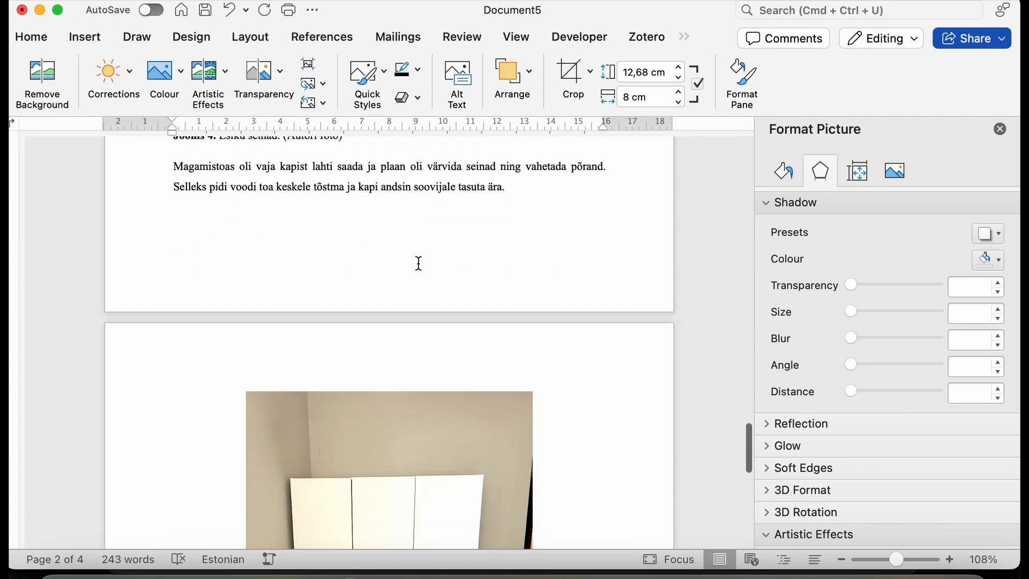
pyautogui.click(410, 277)
pyautogui.click(633, 104)
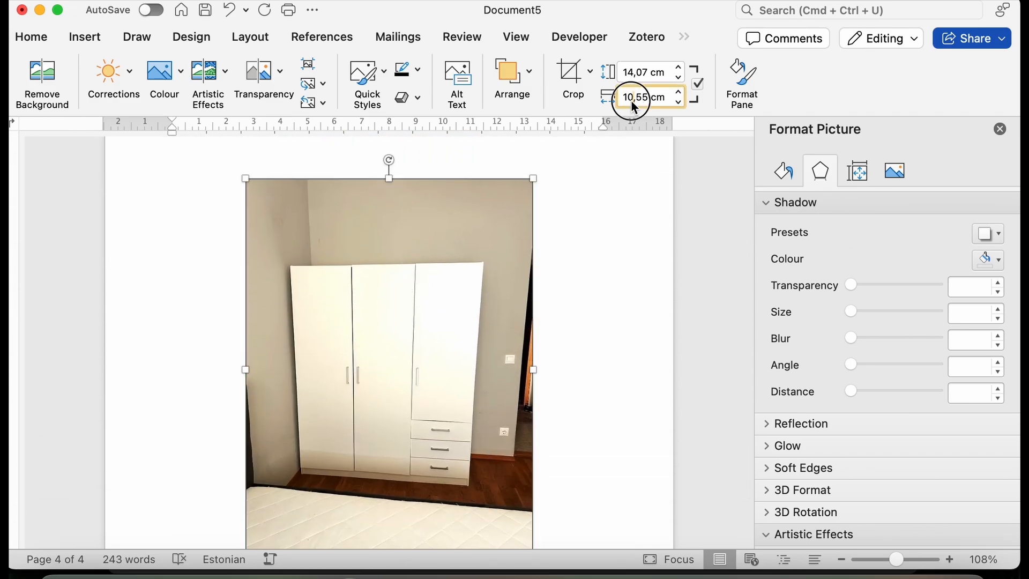
pyautogui.write('8')
pyautogui.press('Return')
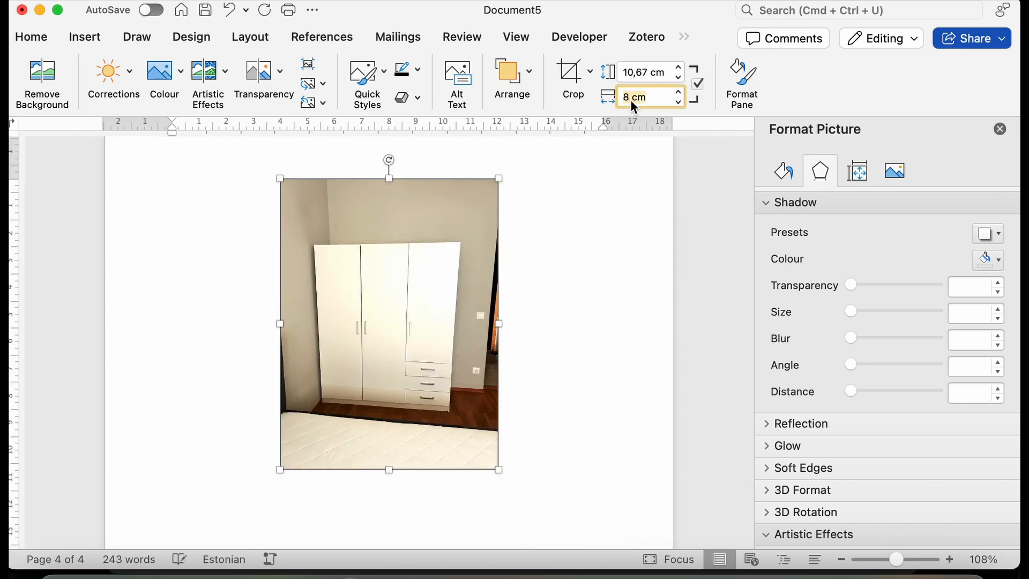
pyautogui.scroll(-1, 551, 261)
pyautogui.rightClick(551, 261)
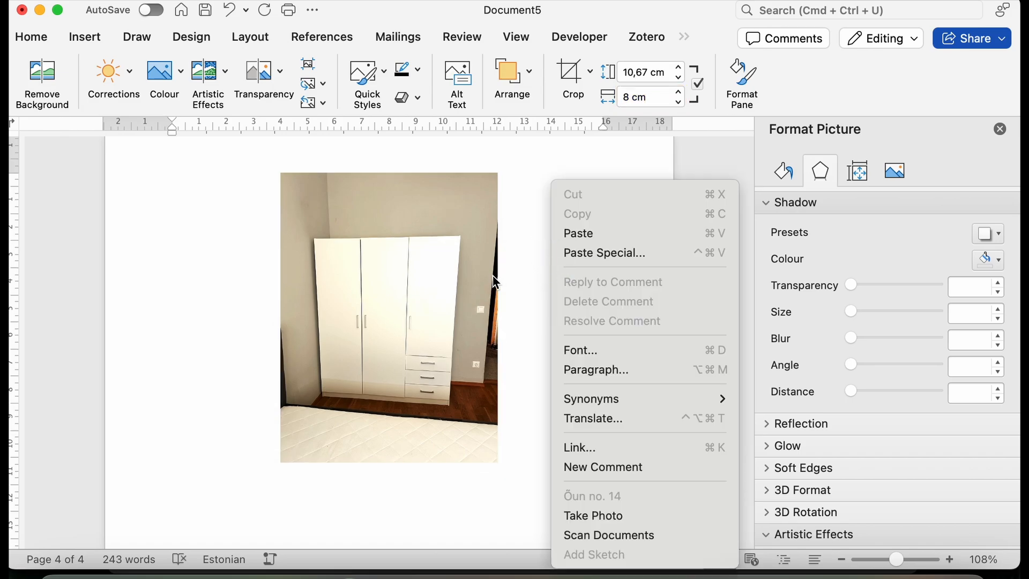
pyautogui.click(514, 315)
# Review the outlines, sizes and captions of the pictures throughout the document.
pyautogui.scroll(15, 530, 315)
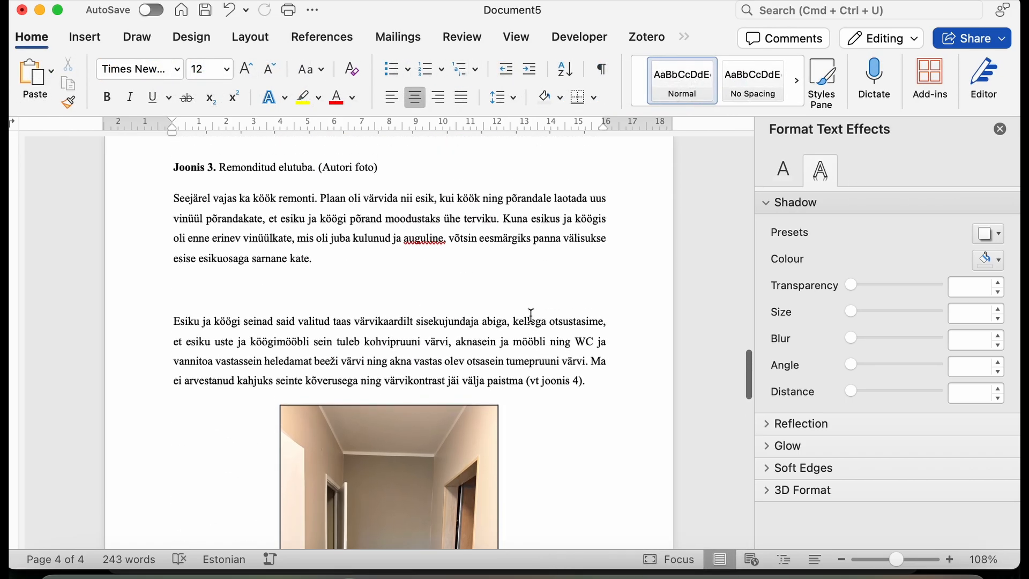
pyautogui.scroll(20, 531, 315)
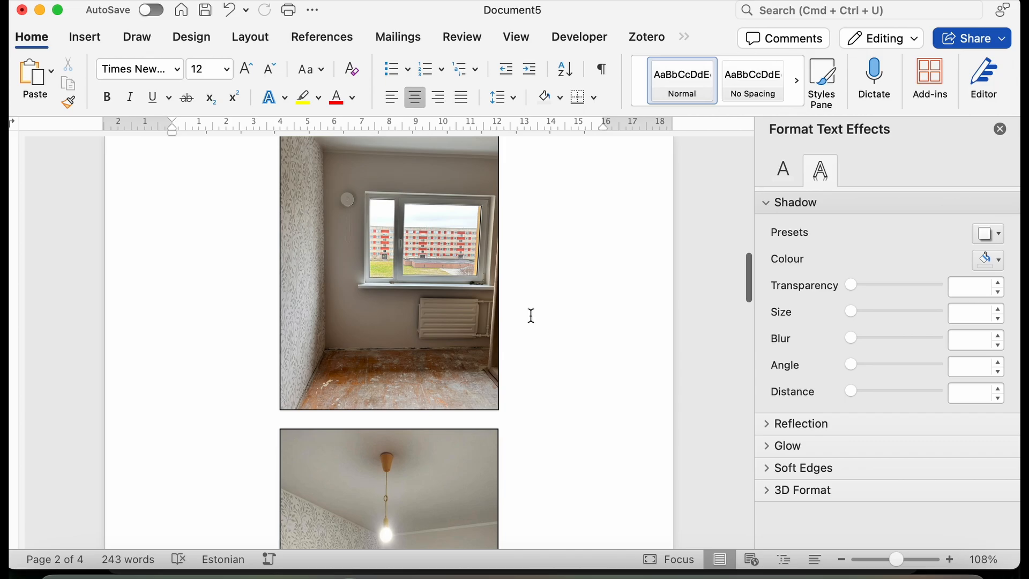
pyautogui.scroll(5, 531, 316)
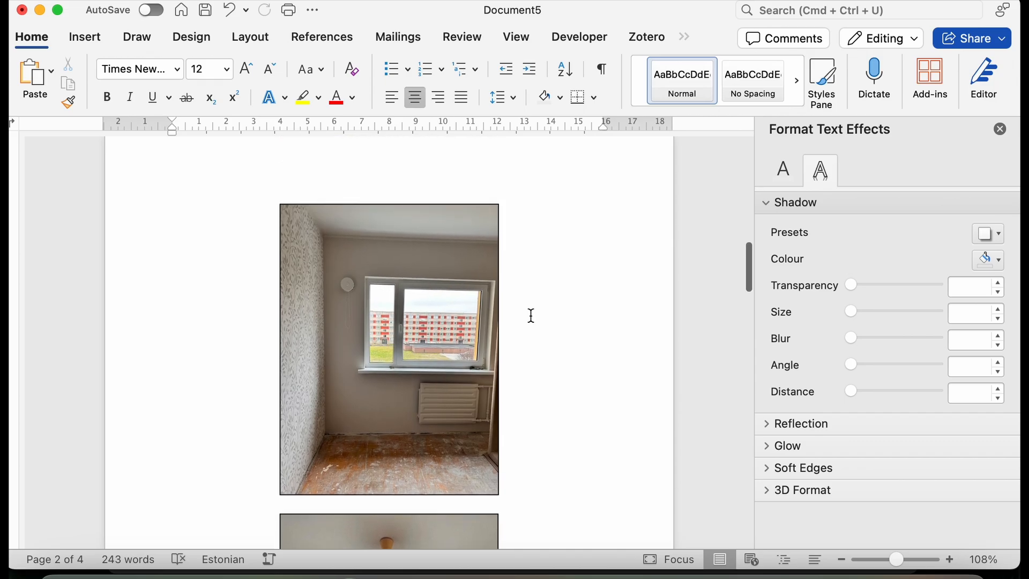
pyautogui.scroll(10, 530, 315)
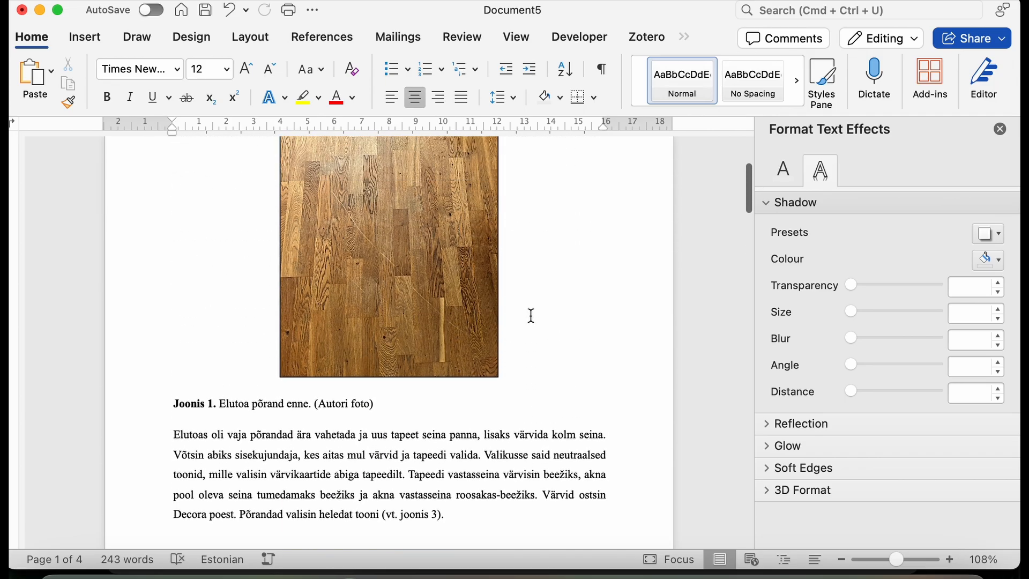
pyautogui.scroll(-20, 531, 315)
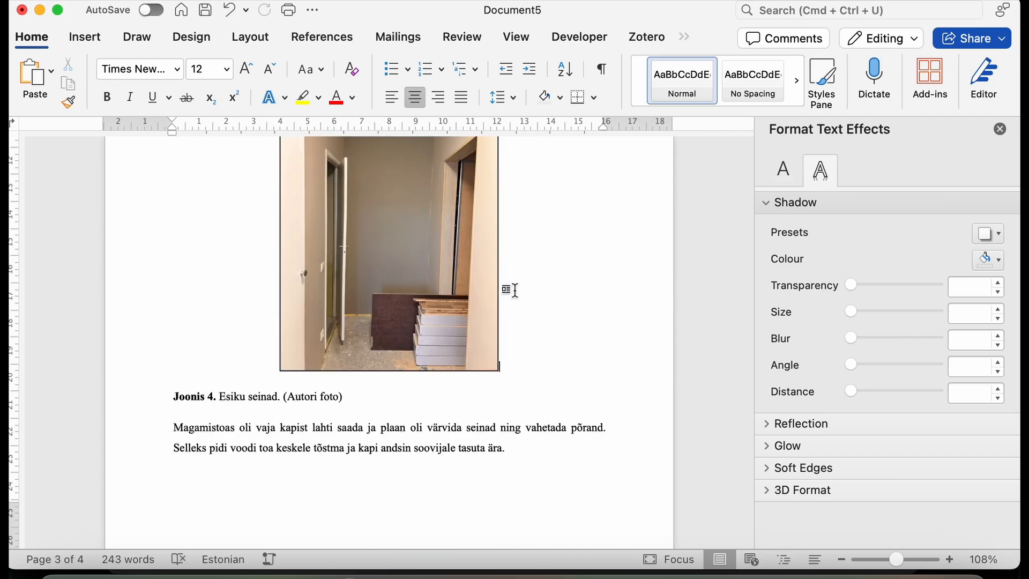